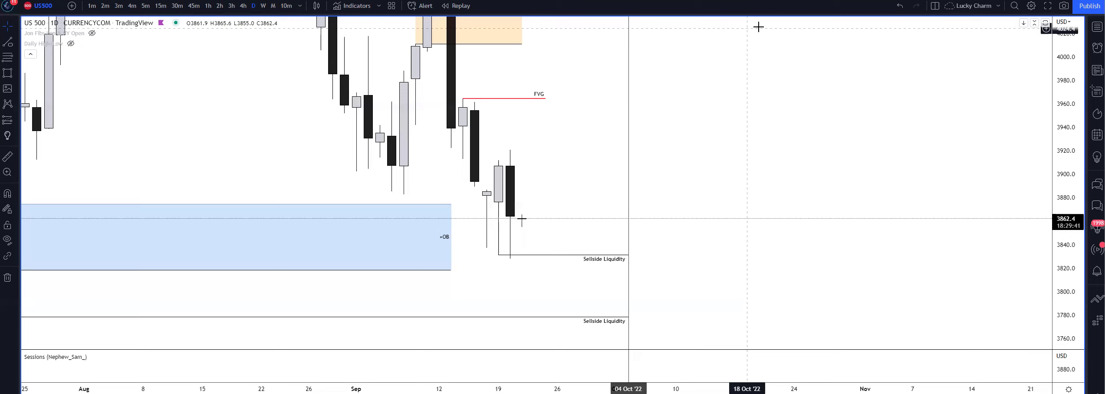
Switch the US 500 chart to weekly and frame the MSB mark, FVG line and both Sellside Liquidity levels
{"action": "left_click_drag", "start_coordinate": [641, 166], "coordinate": [589, 164]}
{"action": "scroll", "coordinate": [590, 174], "scroll_direction": "up", "scroll_amount": 1}
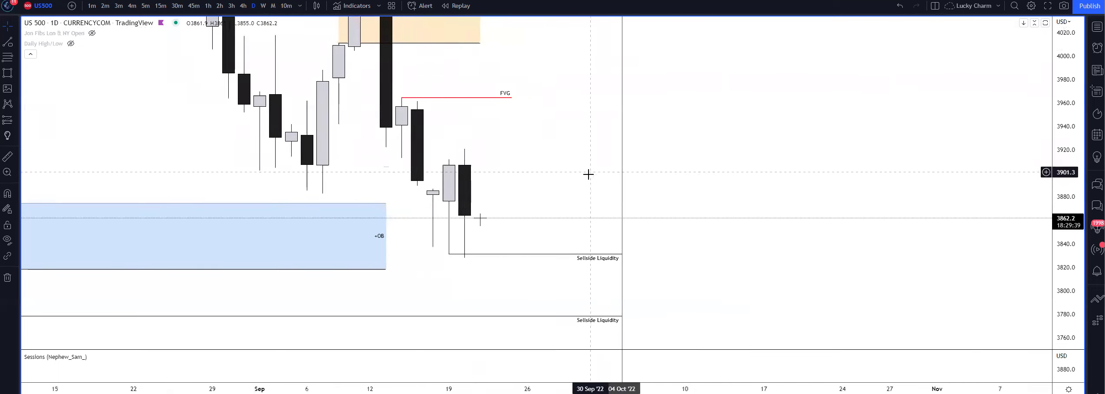
{"action": "left_click_drag", "start_coordinate": [589, 192], "coordinate": [607, 182]}
{"action": "left_click", "coordinate": [263, 6]}
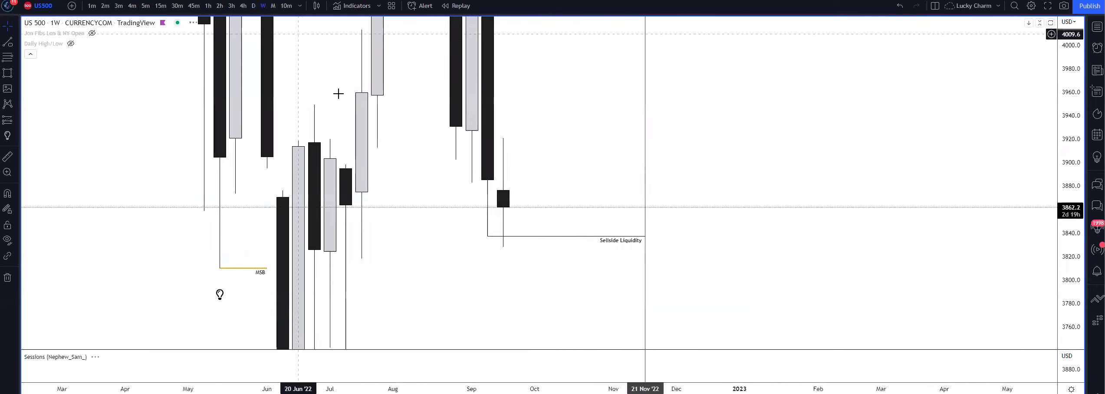
{"action": "left_click_drag", "start_coordinate": [1069, 282], "coordinate": [1068, 322]}
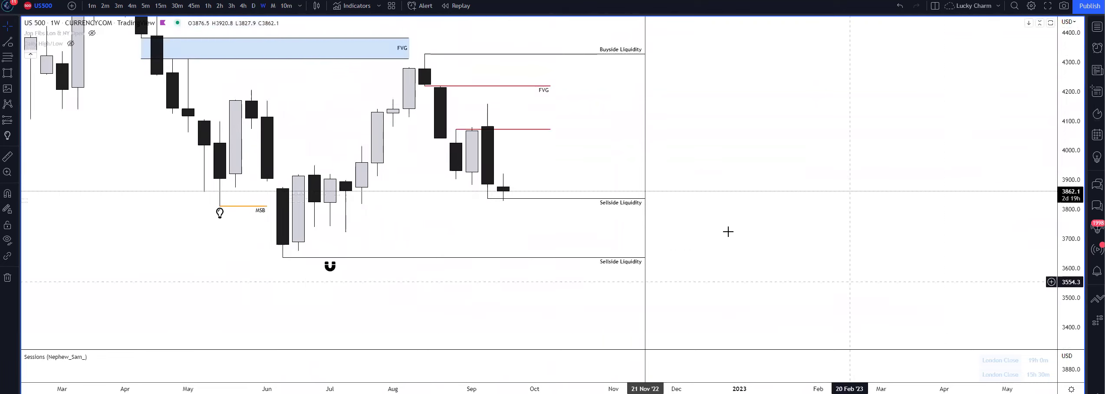
{"action": "left_click_drag", "start_coordinate": [532, 161], "coordinate": [624, 165]}
{"action": "left_click_drag", "start_coordinate": [1065, 268], "coordinate": [1066, 173]}
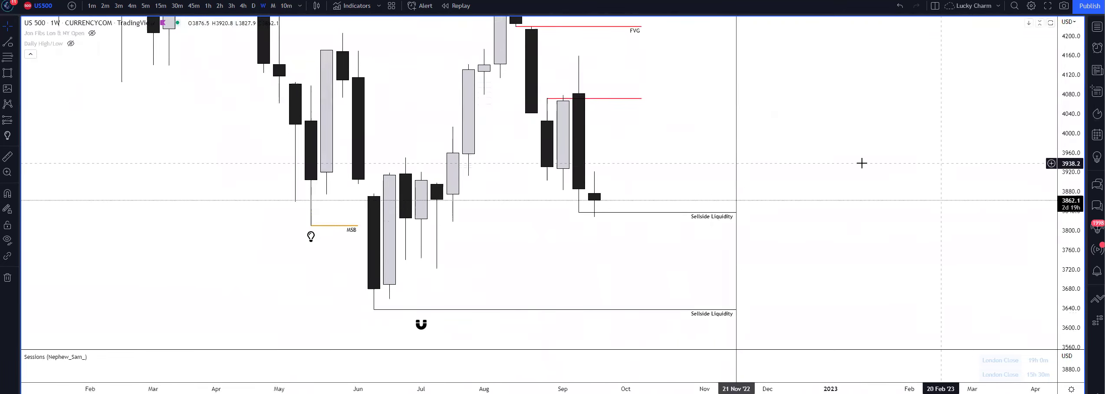
{"action": "scroll", "coordinate": [724, 158], "scroll_direction": "up", "scroll_amount": 1}
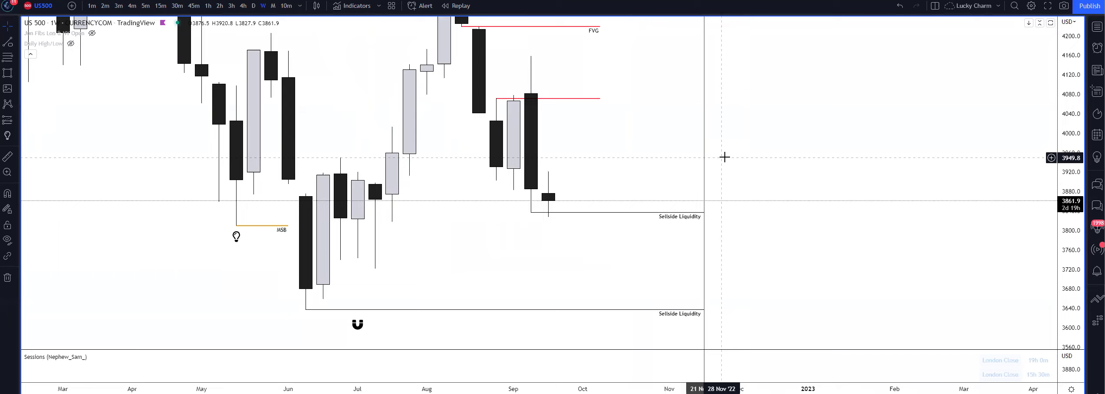
Switch the chart back to the daily timeframe with a taller price scale
{"action": "left_click", "coordinate": [253, 5]}
{"action": "left_click_drag", "start_coordinate": [1033, 291], "coordinate": [1061, 152]}
{"action": "scroll", "coordinate": [864, 150], "scroll_direction": "up", "scroll_amount": 2}
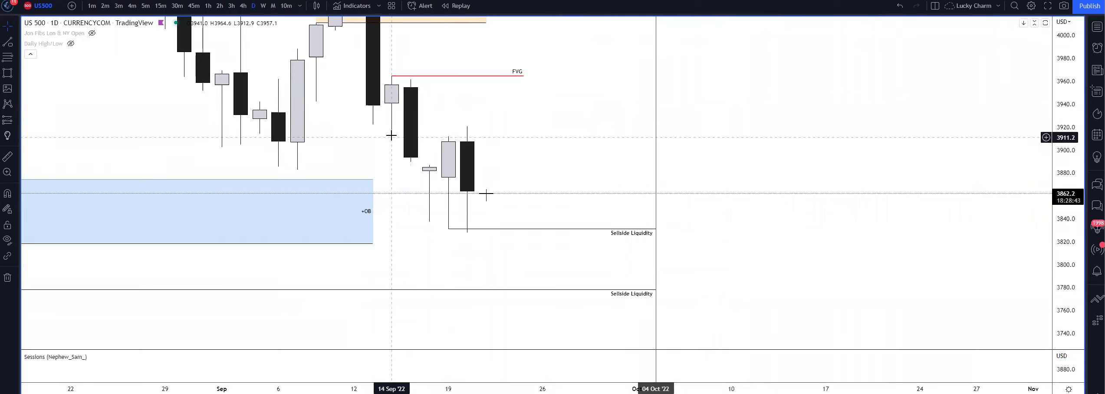
Move to the 4-hour timeframe and frame Buyside Liquidity, Sell Stops Ran, Volume IB and Sellside Liquidity
{"action": "left_click", "coordinate": [243, 6]}
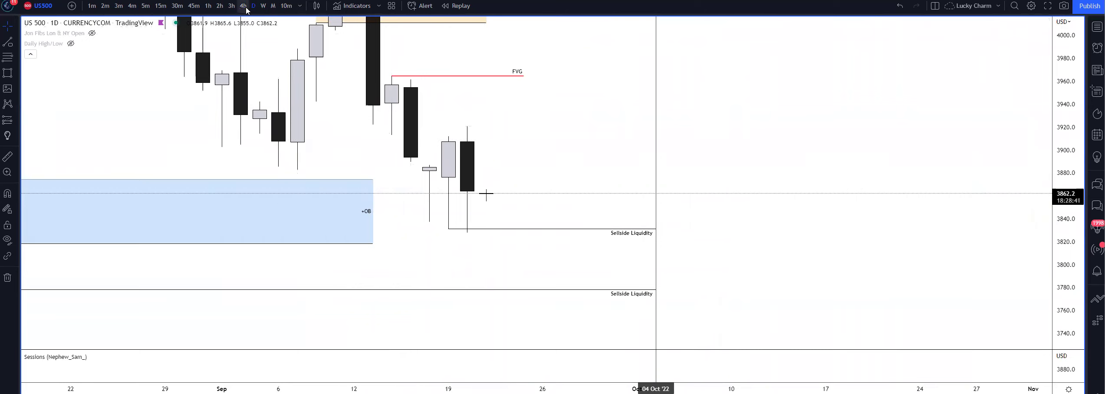
{"action": "scroll", "coordinate": [695, 164], "scroll_direction": "down", "scroll_amount": 2}
{"action": "left_click_drag", "start_coordinate": [1063, 262], "coordinate": [959, 147]}
{"action": "left_click_drag", "start_coordinate": [764, 151], "coordinate": [687, 167]}
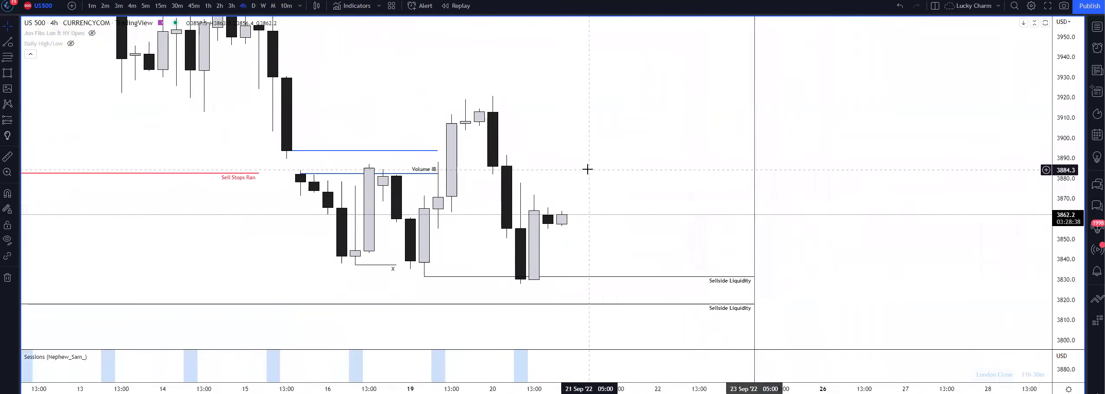
{"action": "scroll", "coordinate": [270, 114], "scroll_direction": "down", "scroll_amount": 5}
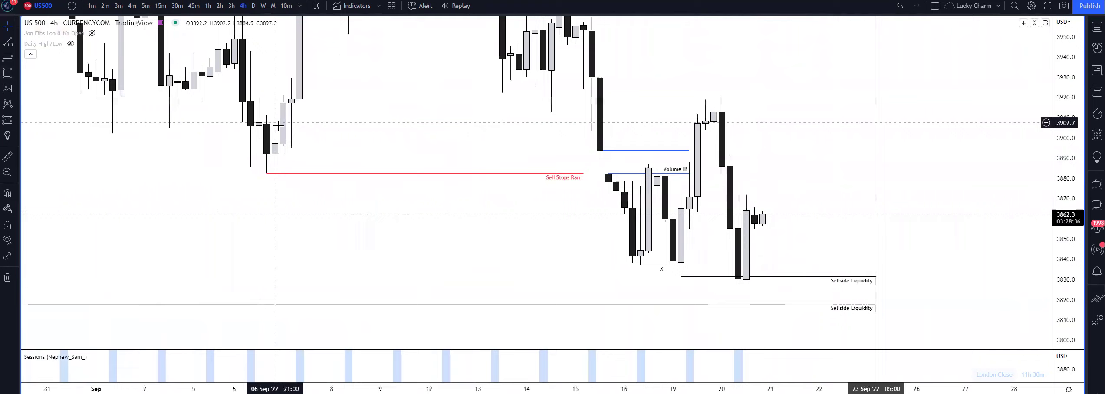
{"action": "left_click_drag", "start_coordinate": [456, 137], "coordinate": [334, 176]}
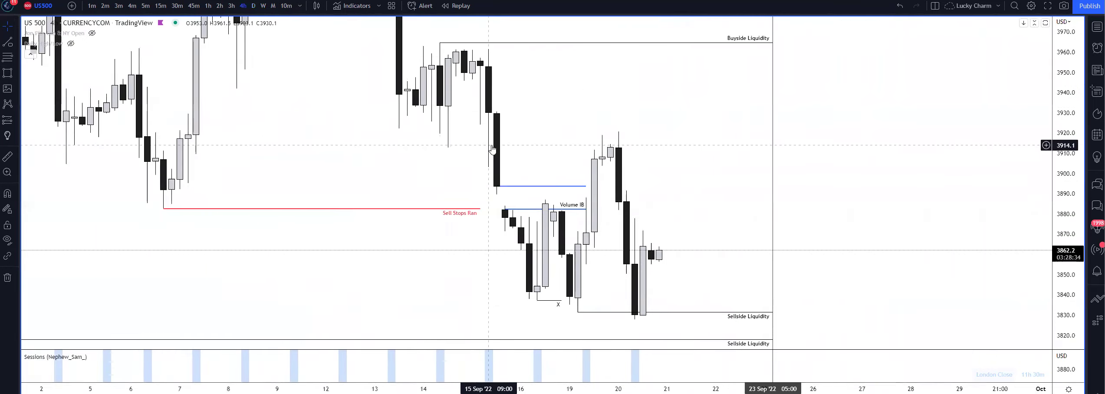
{"action": "scroll", "coordinate": [525, 145], "scroll_direction": "up", "scroll_amount": 2}
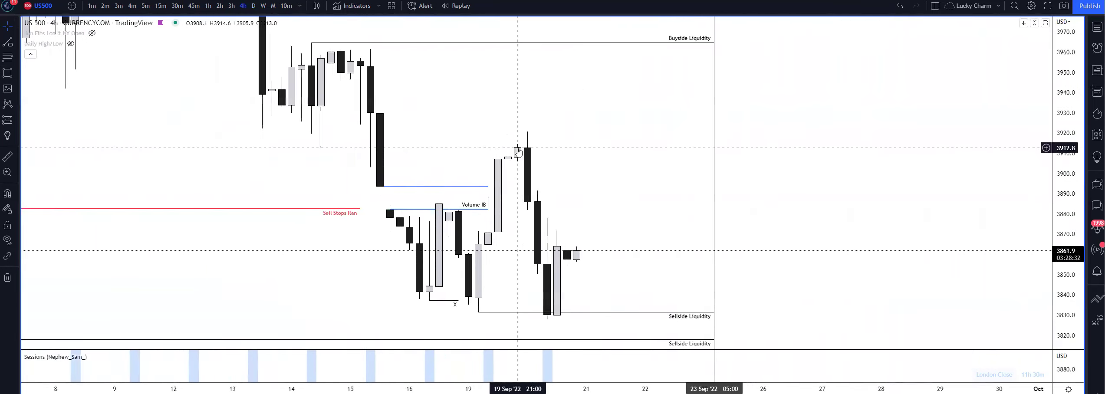
{"action": "left_click_drag", "start_coordinate": [1065, 161], "coordinate": [787, 201]}
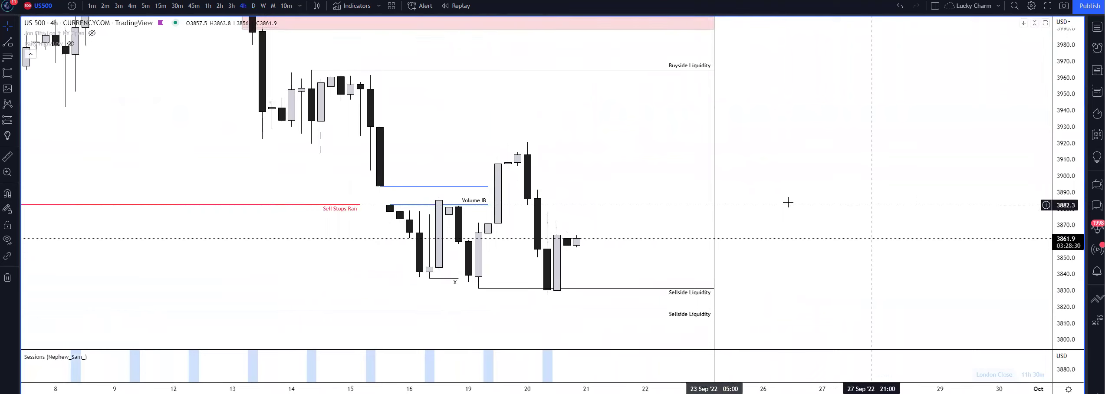
{"action": "left_click_drag", "start_coordinate": [614, 194], "coordinate": [638, 162]}
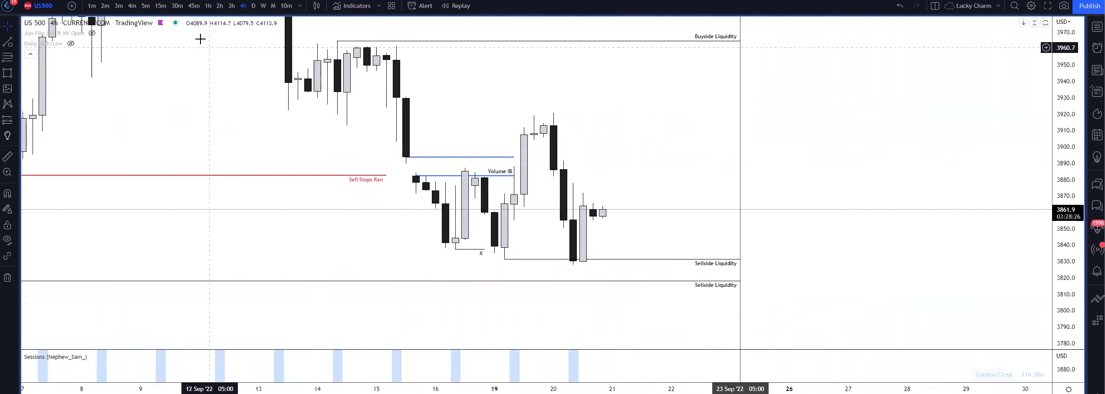
Switch to the 1-hour timeframe and bring the FVG lines into view
{"action": "left_click", "coordinate": [208, 5]}
{"action": "scroll", "coordinate": [468, 153], "scroll_direction": "down", "scroll_amount": 4}
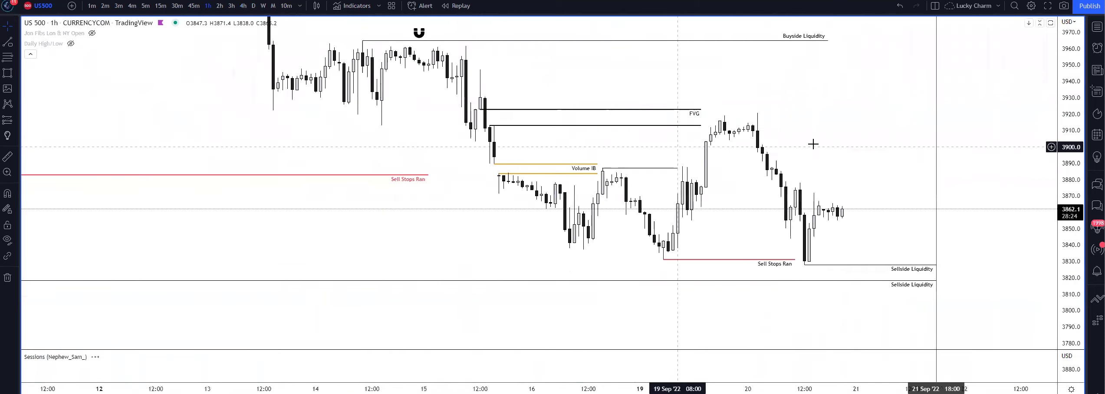
{"action": "left_click_drag", "start_coordinate": [813, 143], "coordinate": [731, 153]}
{"action": "left_click_drag", "start_coordinate": [1062, 240], "coordinate": [1063, 177]}
{"action": "scroll", "coordinate": [909, 149], "scroll_direction": "up", "scroll_amount": 2}
{"action": "left_click_drag", "start_coordinate": [908, 149], "coordinate": [681, 150]}
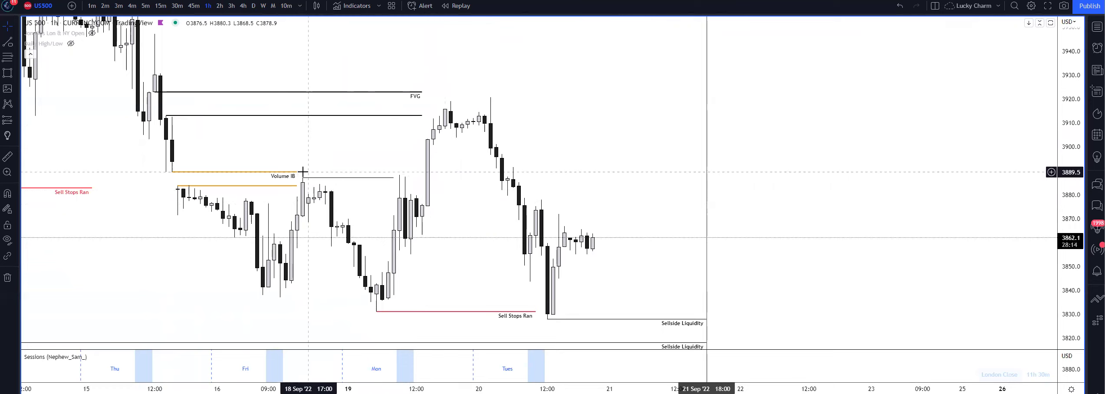
Extend both orange Volume IB lines further right and delete the short black line
{"action": "left_click_drag", "start_coordinate": [297, 172], "coordinate": [603, 172]}
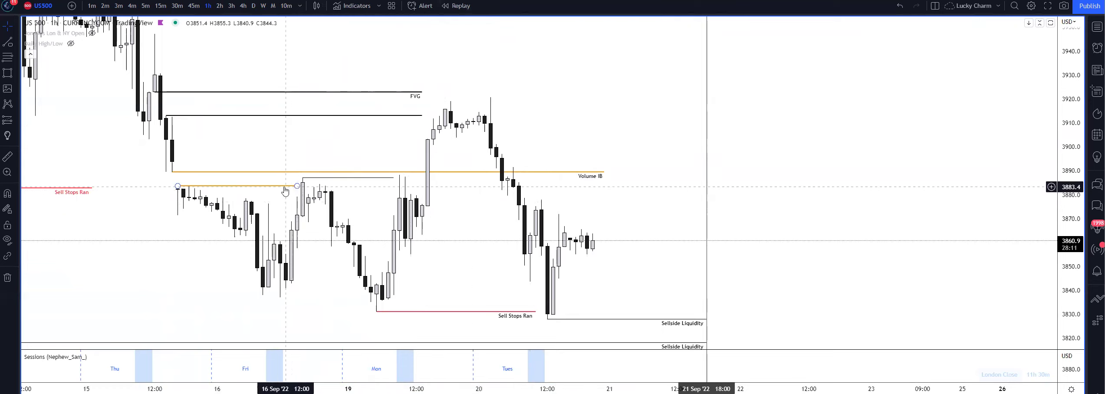
{"action": "left_click_drag", "start_coordinate": [296, 185], "coordinate": [599, 187]}
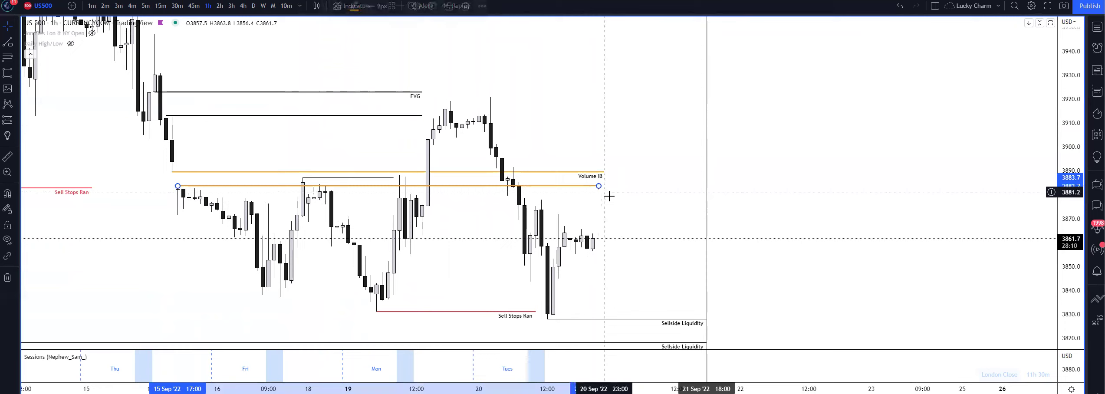
{"action": "left_click", "coordinate": [384, 178]}
{"action": "left_click", "coordinate": [468, 6]}
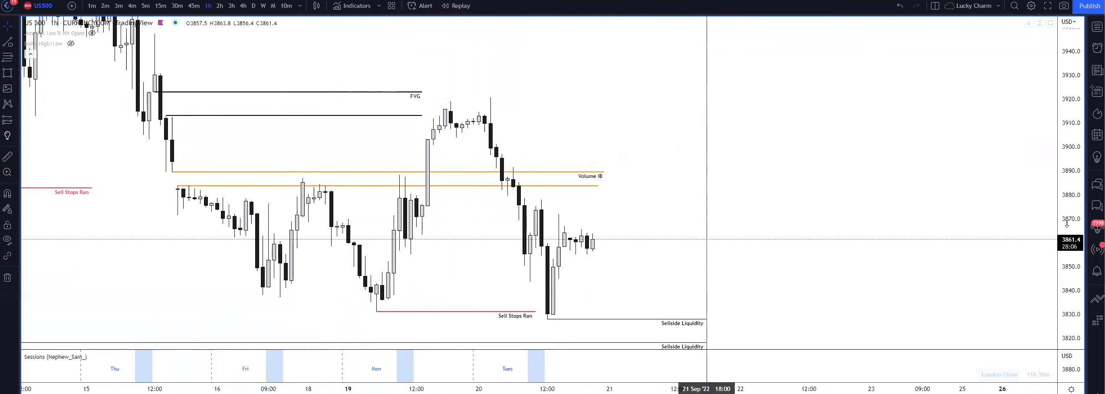
Reframe the hourly chart and make the Jon Fibs Lon & NY Open indicator visible
{"action": "left_click_drag", "start_coordinate": [1067, 223], "coordinate": [1067, 164]}
{"action": "left_click_drag", "start_coordinate": [621, 146], "coordinate": [738, 138]}
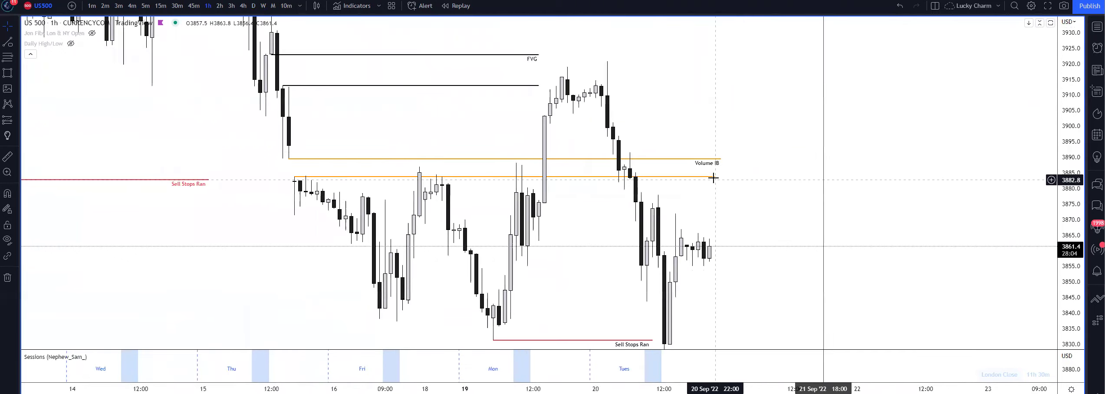
{"action": "scroll", "coordinate": [649, 133], "scroll_direction": "up", "scroll_amount": 2}
{"action": "left_click_drag", "start_coordinate": [595, 124], "coordinate": [590, 137]}
{"action": "left_click", "coordinate": [91, 33]}
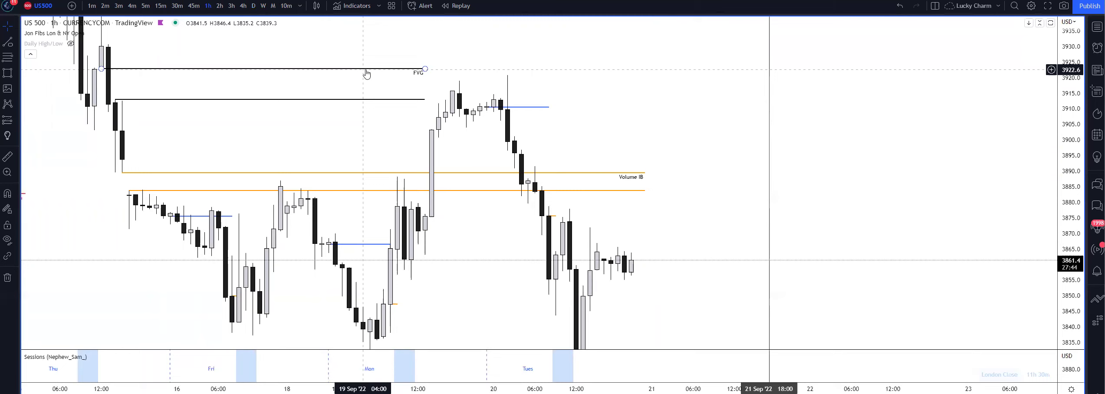
On US 100, draw a red trend line at the recent high, then return via US 30 to US 500
{"action": "key", "text": "Down"}
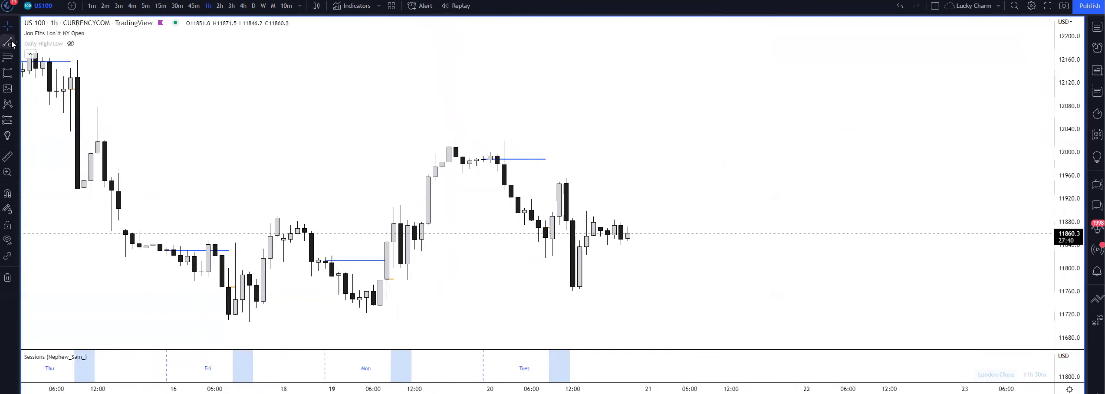
{"action": "key", "text": "alt+t"}
{"action": "left_click", "coordinate": [525, 139]}
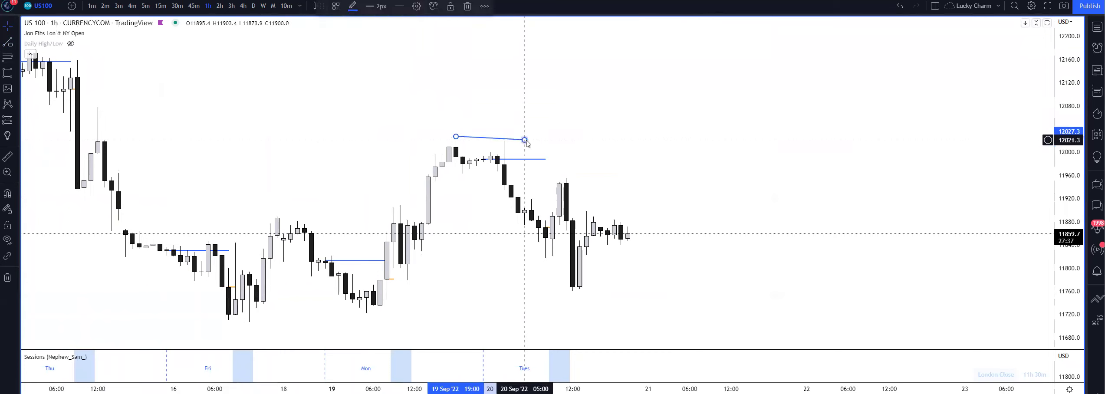
{"action": "left_click", "coordinate": [349, 9]}
{"action": "left_click", "coordinate": [353, 36]}
{"action": "left_click", "coordinate": [587, 99]}
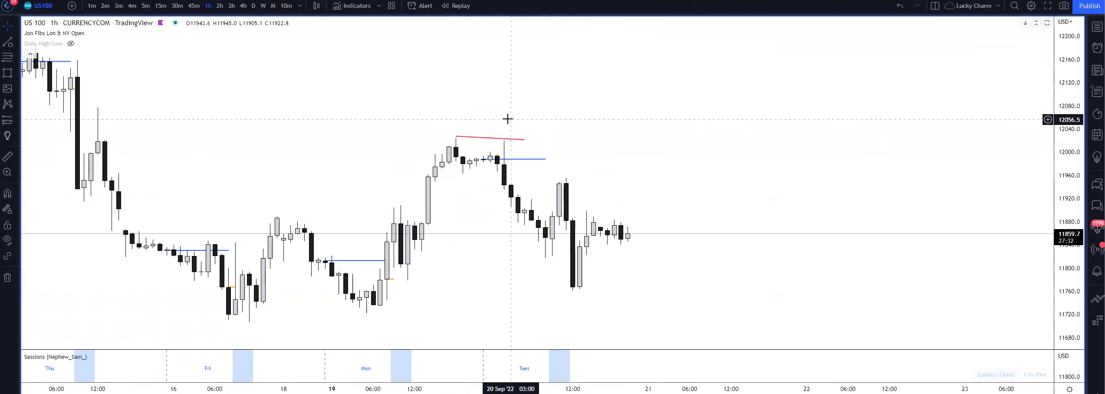
{"action": "key", "text": "Down"}
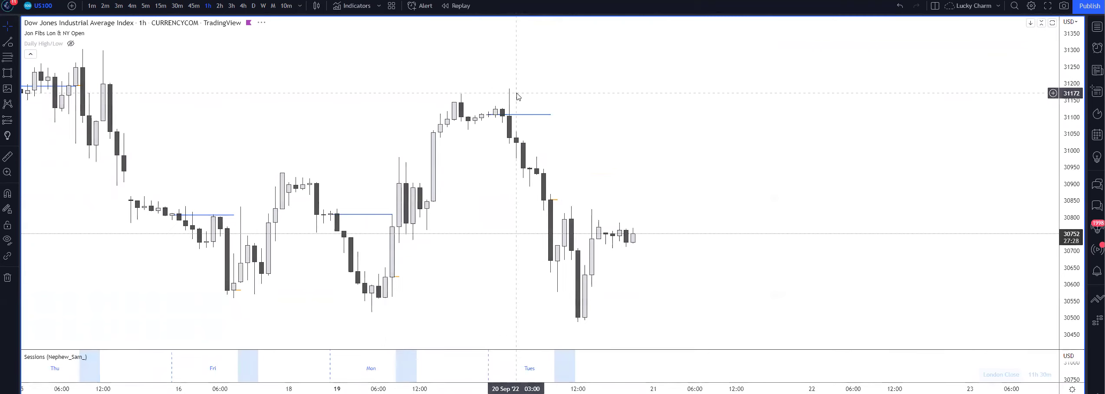
{"action": "key", "text": "space"}
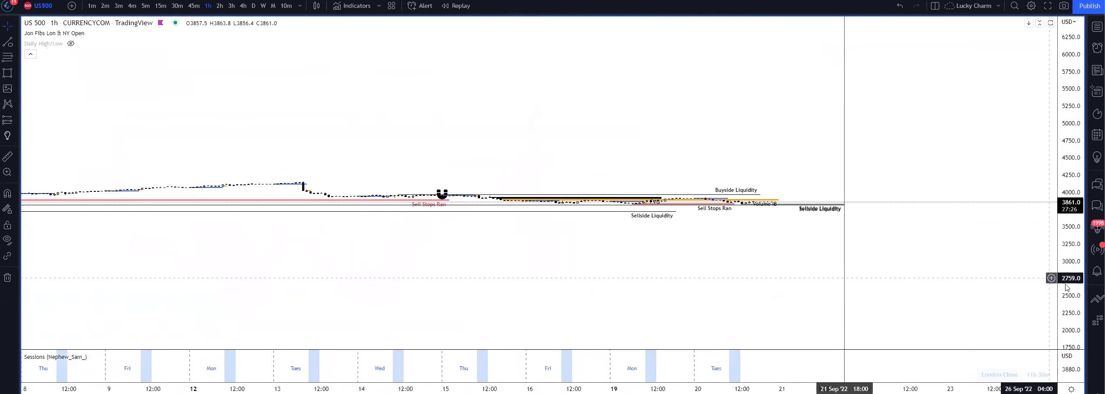
Zoom and pan the 1-hour chart to frame the last few days' candles
{"action": "left_click_drag", "start_coordinate": [941, 221], "coordinate": [935, 200]}
{"action": "scroll", "coordinate": [939, 207], "scroll_direction": "down", "scroll_amount": 5}
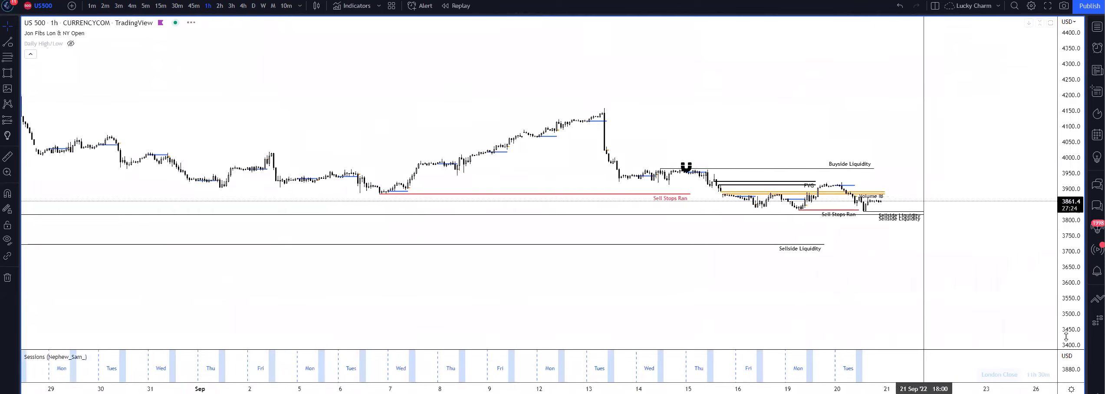
{"action": "left_click_drag", "start_coordinate": [1069, 269], "coordinate": [1070, 65]}
{"action": "scroll", "coordinate": [781, 143], "scroll_direction": "up", "scroll_amount": 3}
{"action": "scroll", "coordinate": [788, 149], "scroll_direction": "up", "scroll_amount": 5}
{"action": "left_click_drag", "start_coordinate": [526, 184], "coordinate": [602, 123]}
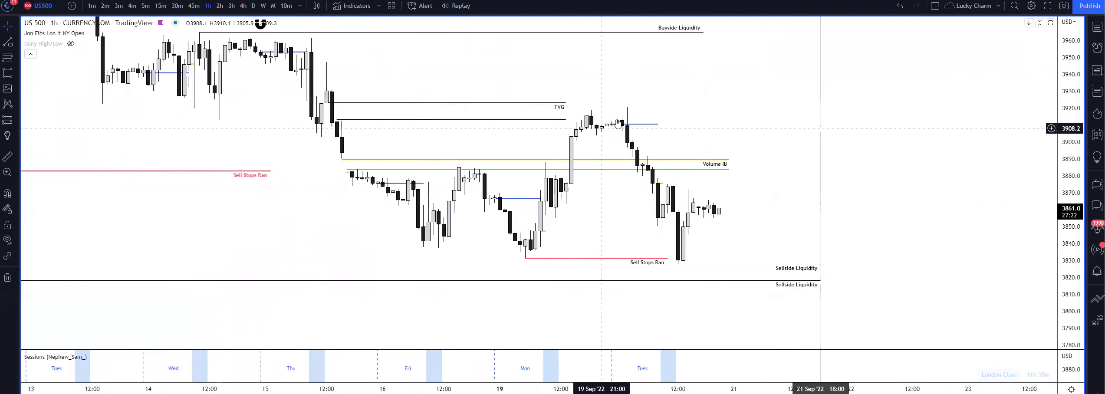
{"action": "left_click_drag", "start_coordinate": [1029, 214], "coordinate": [911, 145]}
{"action": "left_click_drag", "start_coordinate": [753, 98], "coordinate": [853, 187]}
{"action": "left_click_drag", "start_coordinate": [1065, 283], "coordinate": [1065, 202]}
{"action": "scroll", "coordinate": [660, 143], "scroll_direction": "up", "scroll_amount": 3}
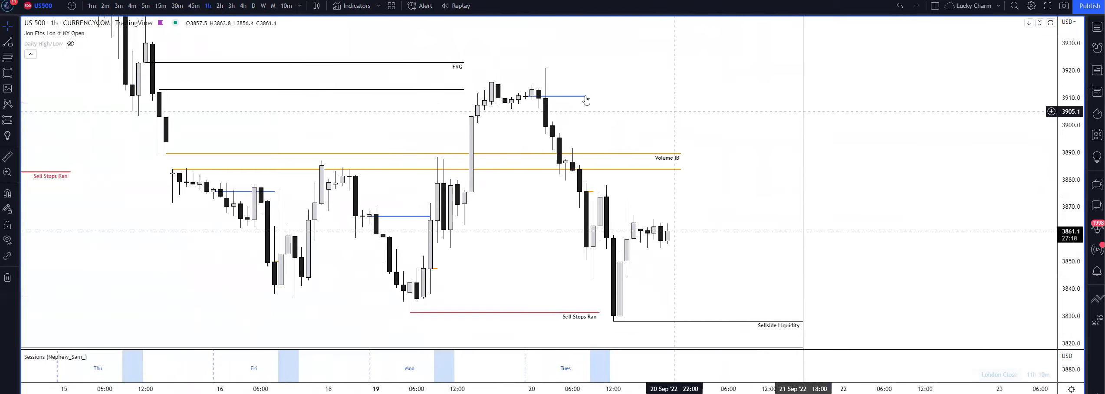
{"action": "left_click_drag", "start_coordinate": [601, 120], "coordinate": [608, 126]}
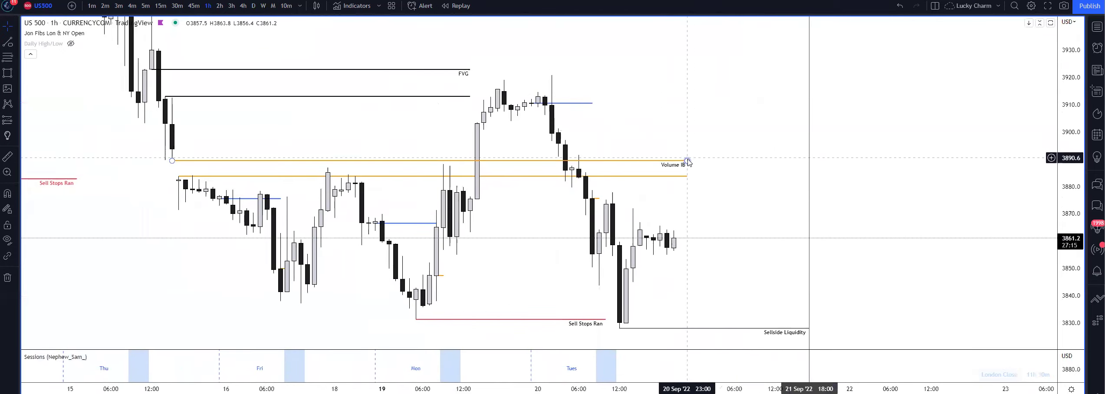
Pull the right ends of both orange Volume IB lines back to Monday 19 Sep
{"action": "left_click_drag", "start_coordinate": [687, 160], "coordinate": [416, 149]}
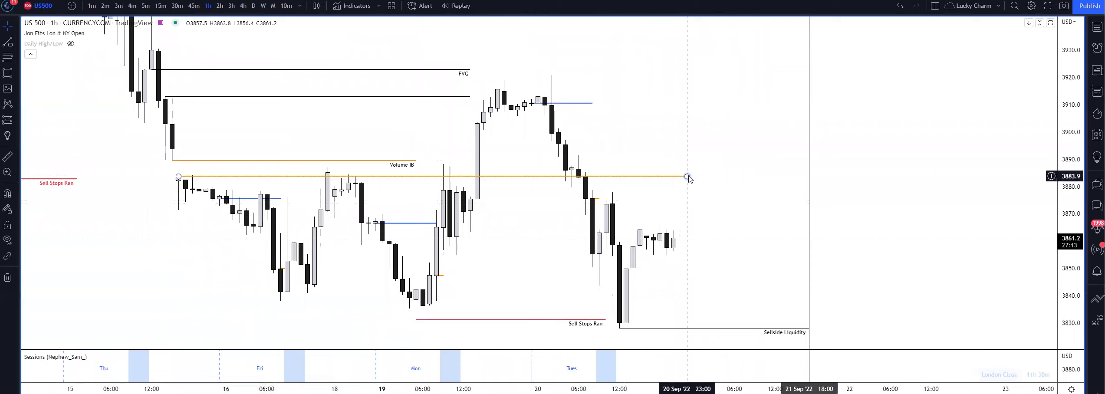
{"action": "left_click_drag", "start_coordinate": [688, 176], "coordinate": [417, 176]}
{"action": "left_click", "coordinate": [473, 141]}
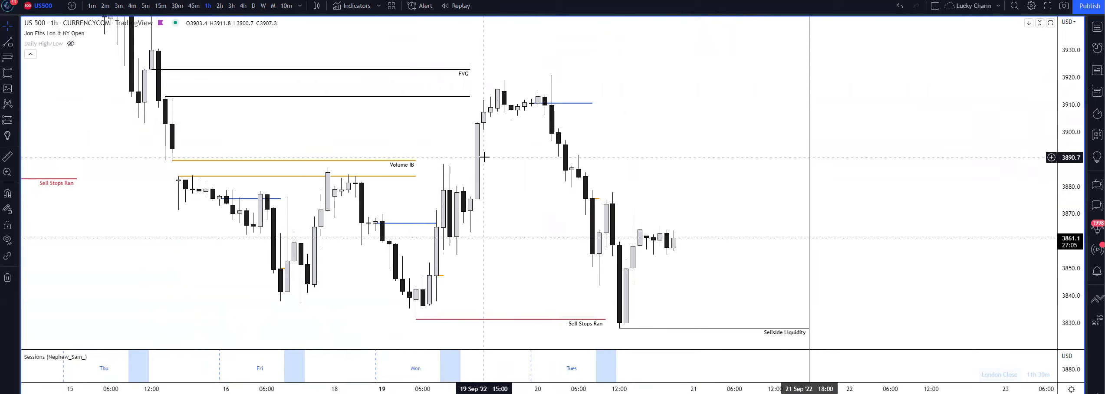
Switch to 30-minute candles and centre Monday's rally and Tuesday's selloff in view
{"action": "left_click", "coordinate": [175, 7]}
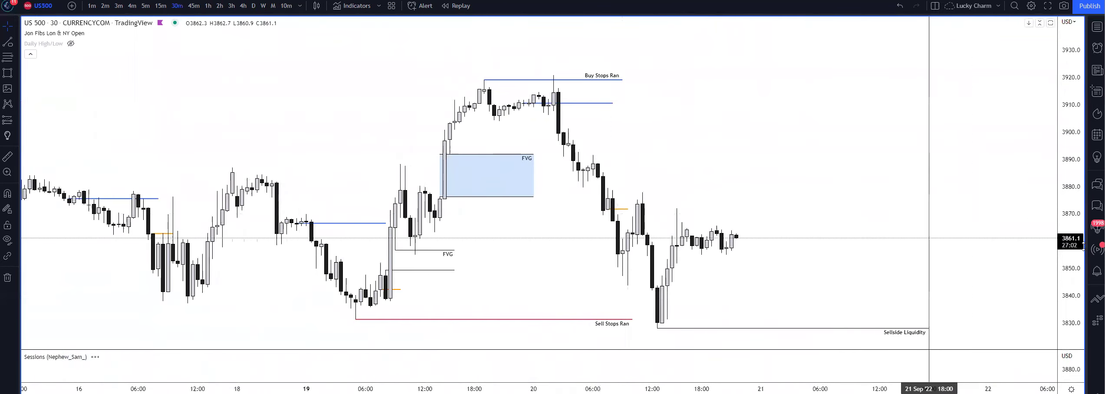
{"action": "left_click_drag", "start_coordinate": [1084, 246], "coordinate": [1081, 169]}
{"action": "scroll", "coordinate": [803, 146], "scroll_direction": "up", "scroll_amount": 4}
{"action": "left_click_drag", "start_coordinate": [537, 125], "coordinate": [666, 143]}
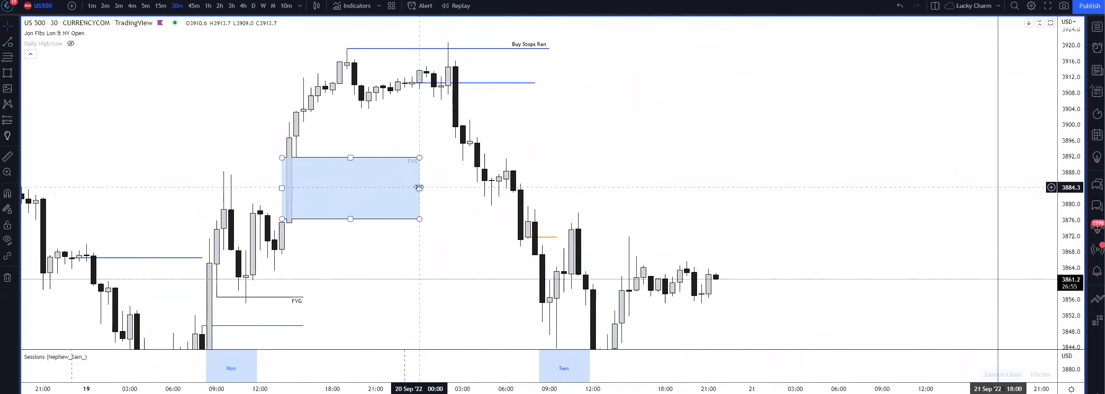
{"action": "left_click", "coordinate": [8, 58]}
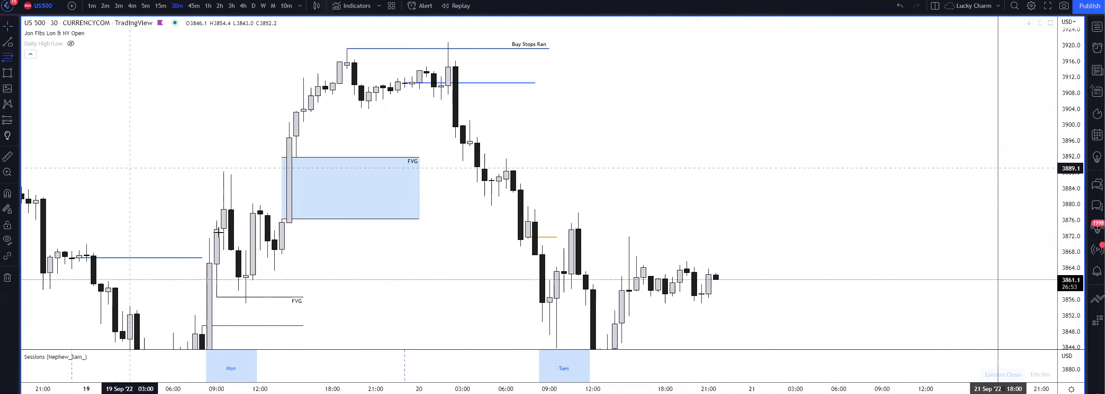
{"action": "left_click", "coordinate": [274, 270]}
{"action": "left_click", "coordinate": [469, 42]}
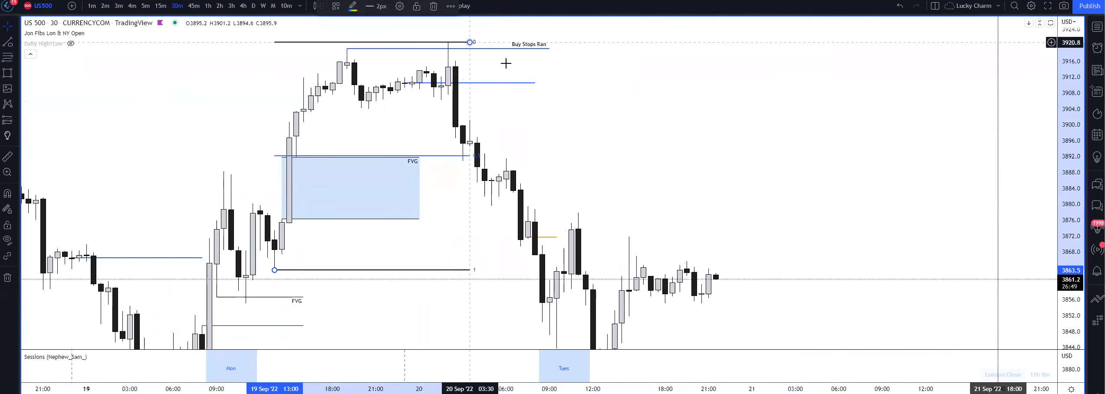
{"action": "left_click", "coordinate": [506, 64]}
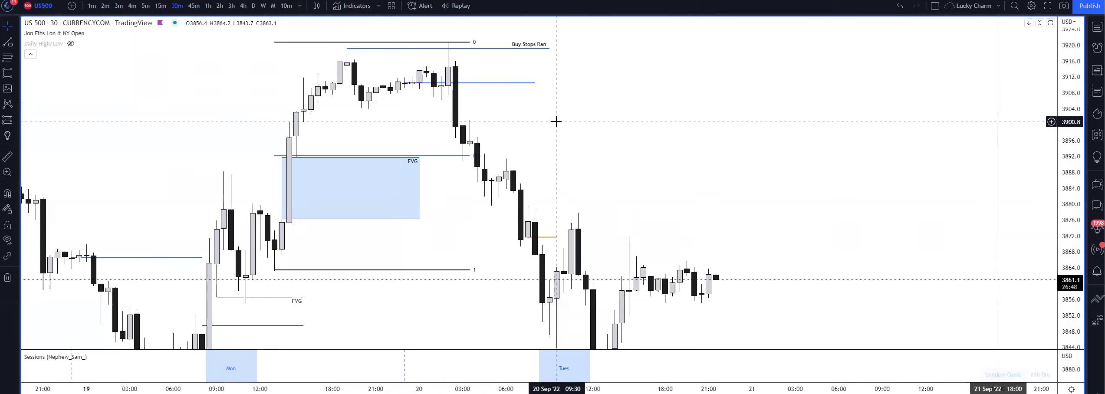
{"action": "left_click", "coordinate": [464, 161]}
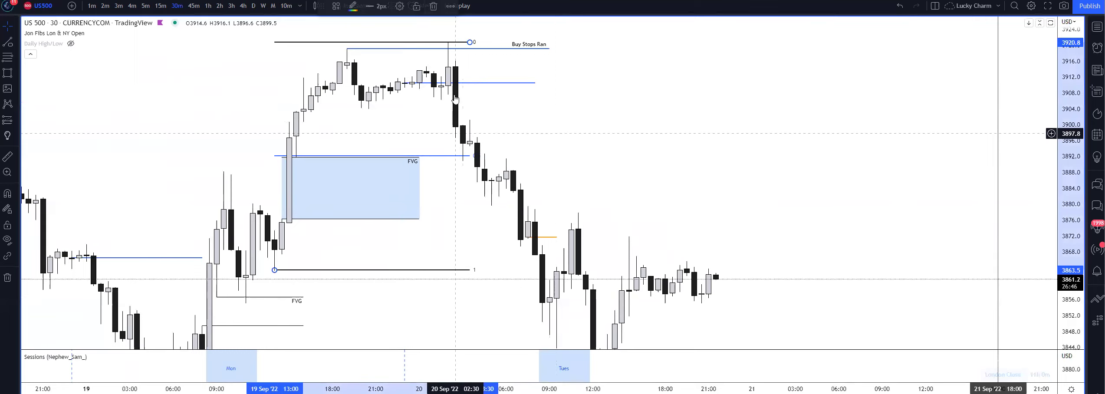
{"action": "key", "text": "Delete"}
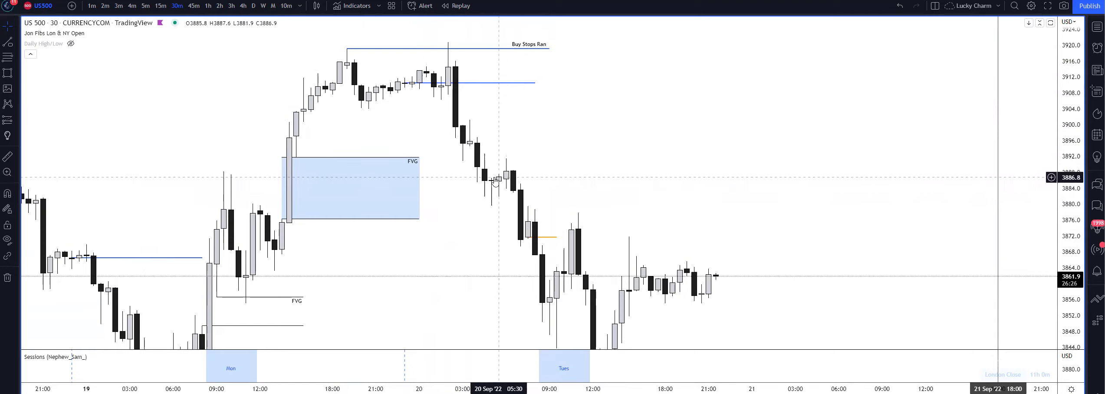
Draw a rectangle over the lower FVG from Monday 08:00 to Tuesday 08:30
{"action": "left_click_drag", "start_coordinate": [690, 185], "coordinate": [645, 99]}
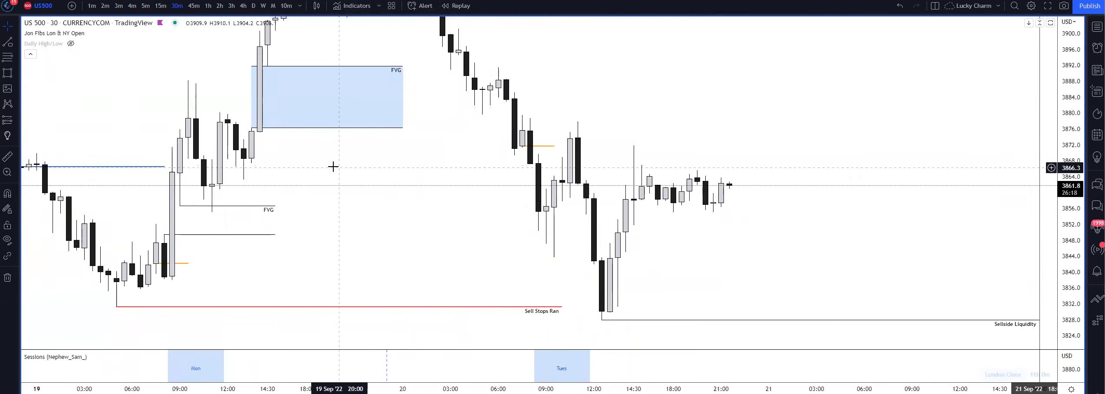
{"action": "left_click_drag", "start_coordinate": [323, 137], "coordinate": [399, 130]}
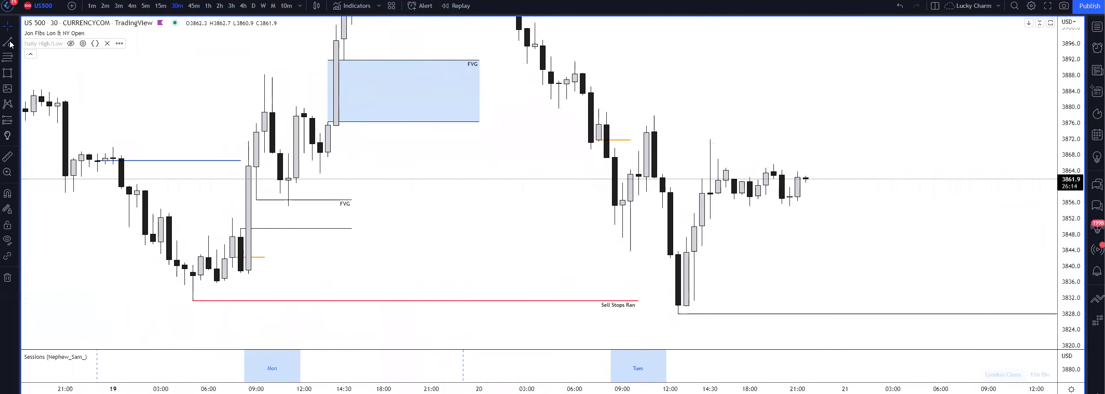
{"action": "left_click", "coordinate": [7, 76]}
{"action": "left_click_drag", "start_coordinate": [240, 229], "coordinate": [613, 200]}
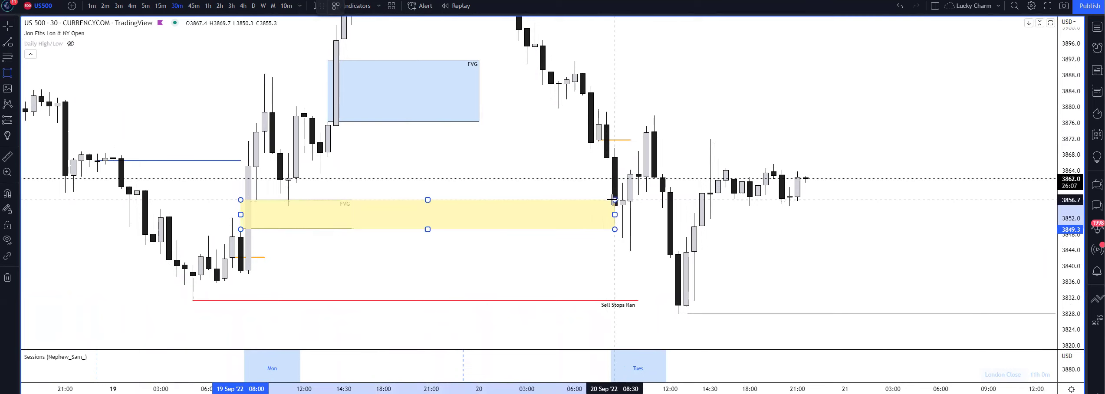
Send the FVG box behind the candles and give it a light blue fill
{"action": "left_click", "coordinate": [612, 200]}
{"action": "left_click", "coordinate": [485, 6]}
{"action": "mouse_move", "coordinate": [511, 25]}
{"action": "left_click", "coordinate": [566, 42]}
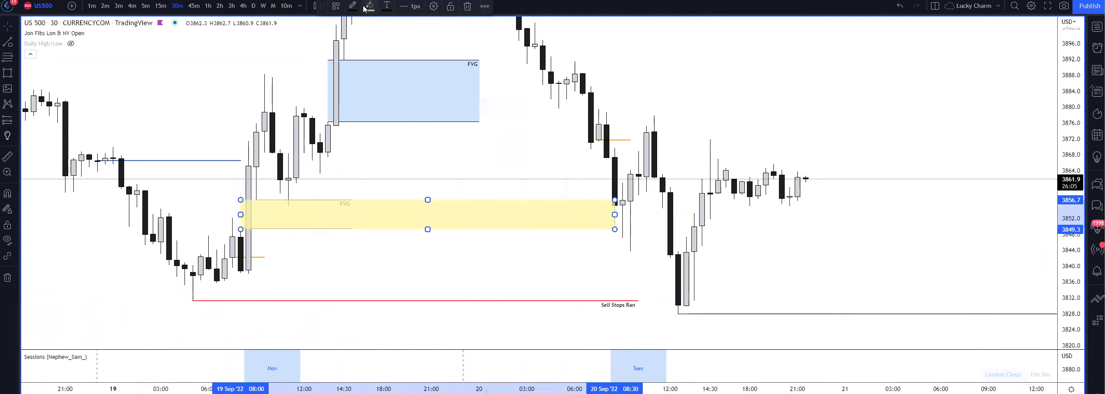
{"action": "left_click", "coordinate": [368, 6]}
{"action": "left_click", "coordinate": [430, 48]}
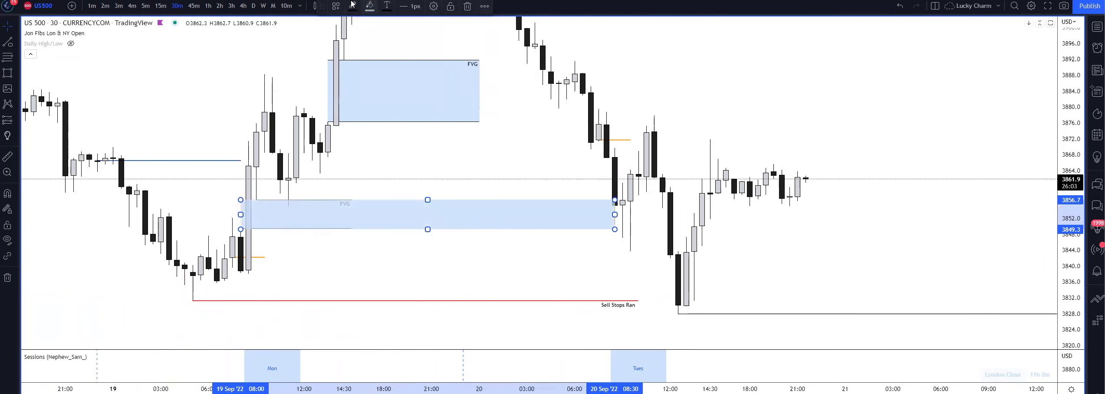
{"action": "left_click", "coordinate": [406, 150]}
{"action": "left_click_drag", "start_coordinate": [422, 164], "coordinate": [434, 127]}
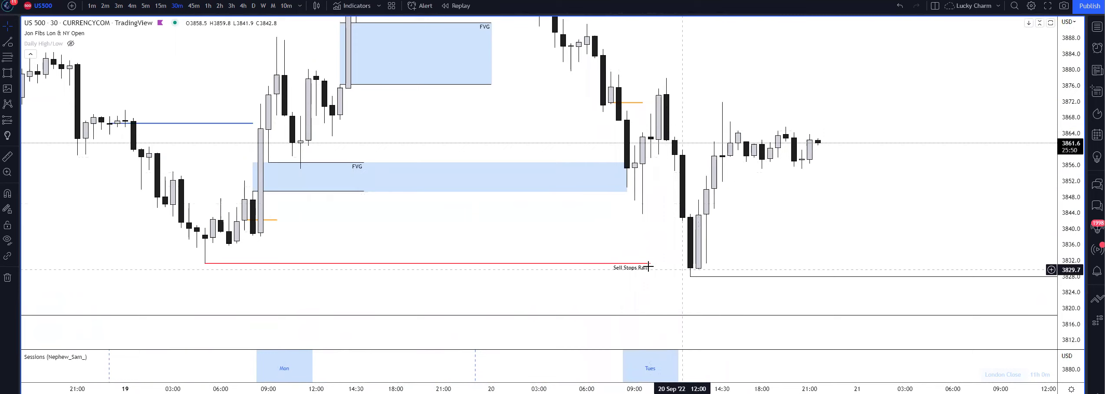
Delete the lower FVG rectangle and pan to Tuesday's drop toward Sell Stops Ran near 3830
{"action": "left_click", "coordinate": [205, 262]}
{"action": "left_click_drag", "start_coordinate": [535, 227], "coordinate": [489, 252]}
{"action": "left_click", "coordinate": [586, 196]}
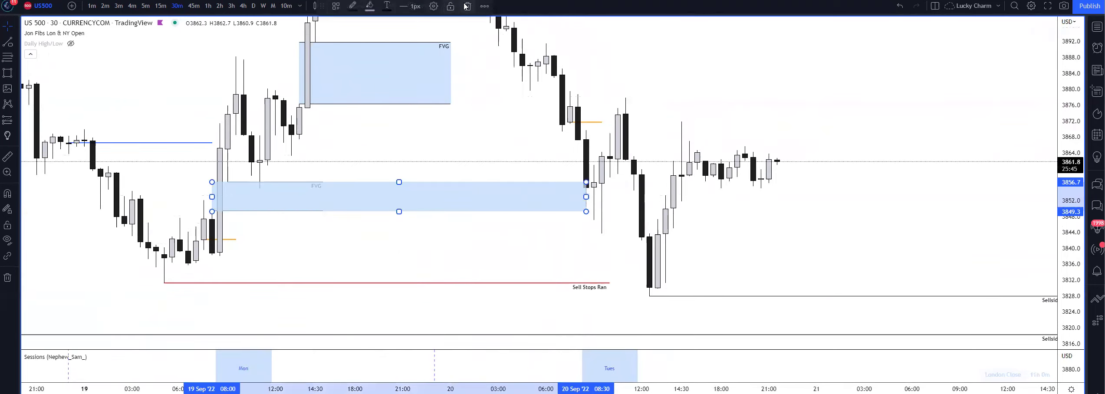
{"action": "left_click", "coordinate": [466, 6]}
{"action": "scroll", "coordinate": [625, 95], "scroll_direction": "up", "scroll_amount": 2}
{"action": "left_click_drag", "start_coordinate": [622, 97], "coordinate": [609, 104]}
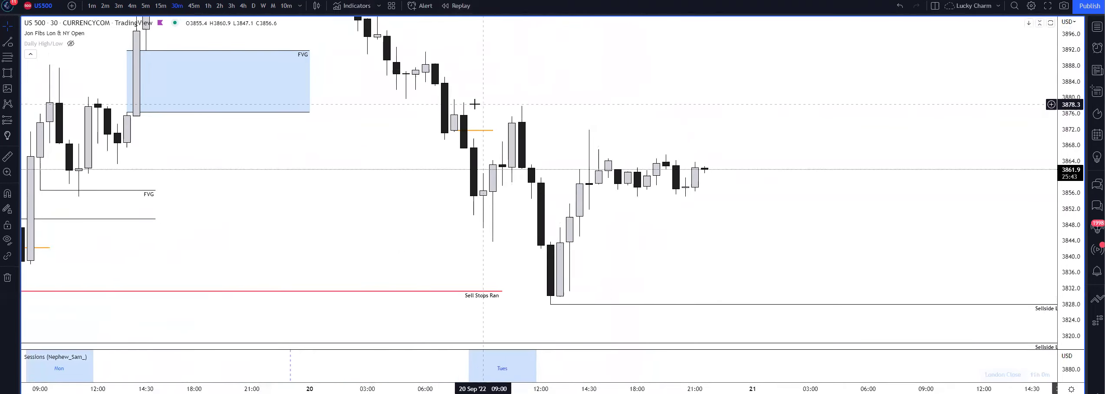
{"action": "left_click_drag", "start_coordinate": [286, 166], "coordinate": [403, 275]}
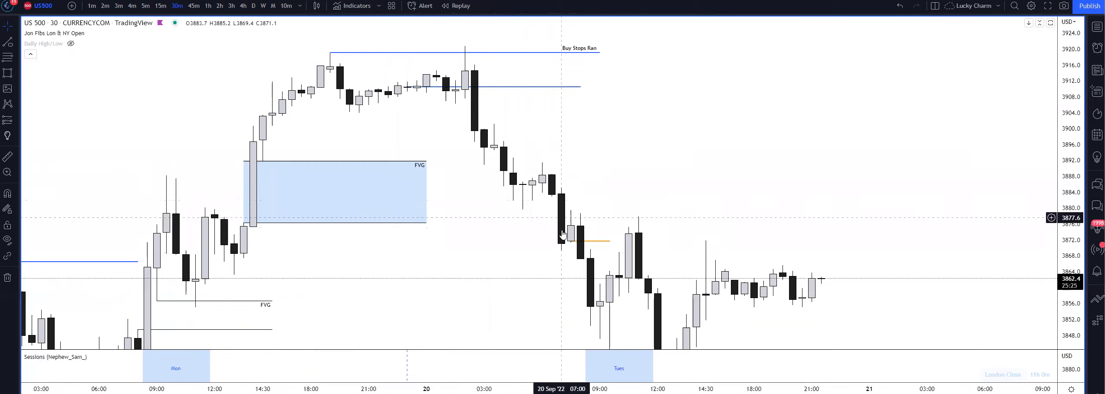
{"action": "left_click_drag", "start_coordinate": [614, 229], "coordinate": [426, 63]}
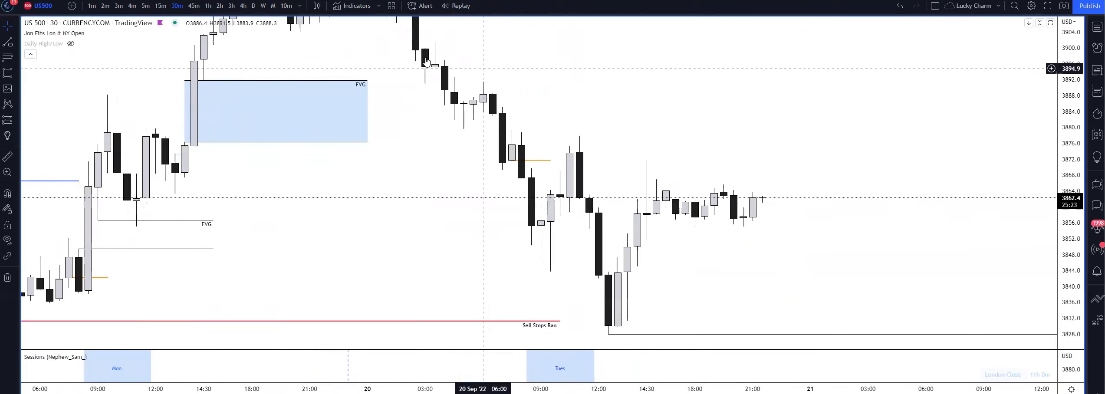
Switch to 5-minute candles and frame Tuesday's selloff and the earlier highs
{"action": "left_click", "coordinate": [160, 6]}
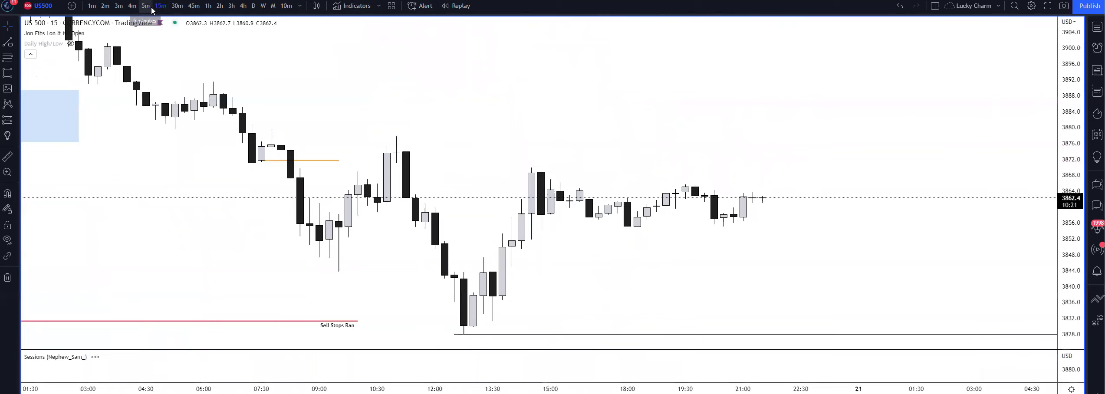
{"action": "left_click", "coordinate": [148, 6]}
{"action": "scroll", "coordinate": [412, 91], "scroll_direction": "down", "scroll_amount": 12}
{"action": "left_click_drag", "start_coordinate": [552, 62], "coordinate": [741, 184]}
{"action": "left_click_drag", "start_coordinate": [1069, 254], "coordinate": [1069, 196]}
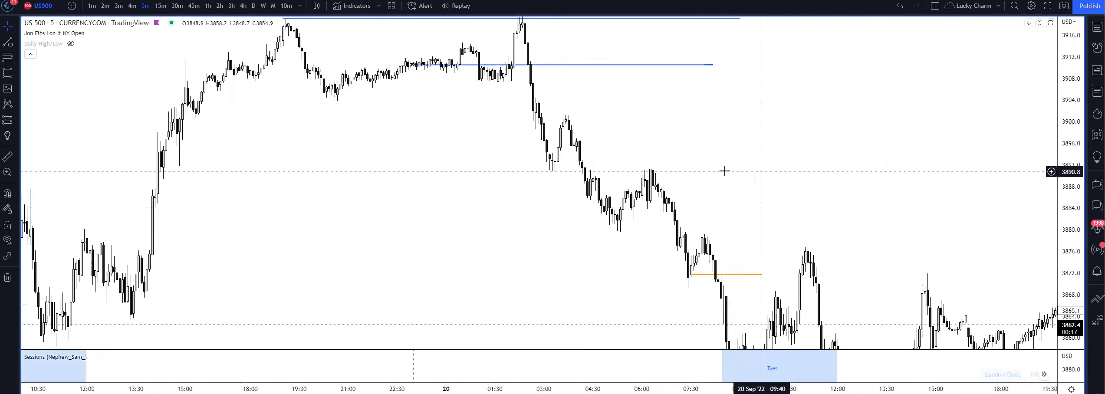
{"action": "scroll", "coordinate": [630, 148], "scroll_direction": "up", "scroll_amount": 2}
{"action": "left_click_drag", "start_coordinate": [540, 129], "coordinate": [783, 141]}
{"action": "left_click_drag", "start_coordinate": [477, 155], "coordinate": [400, 163]}
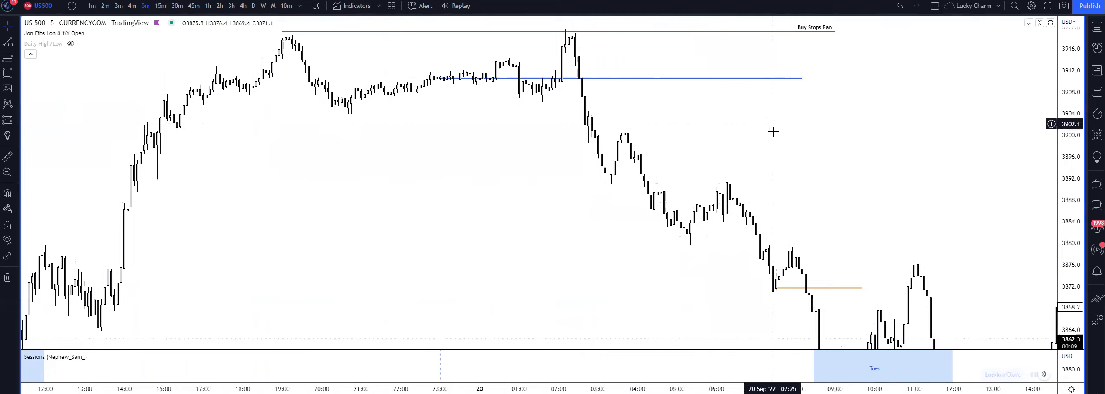
{"action": "left_click_drag", "start_coordinate": [1069, 189], "coordinate": [1068, 173]}
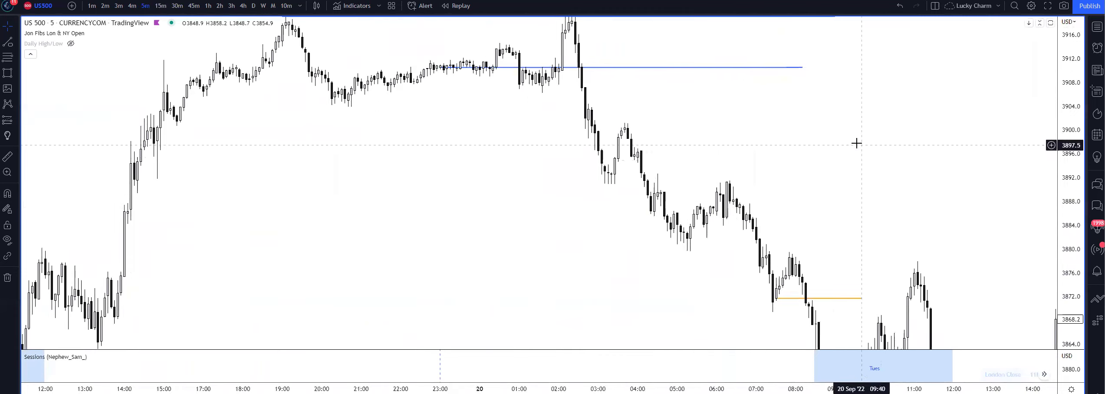
{"action": "left_click_drag", "start_coordinate": [812, 145], "coordinate": [671, 174]}
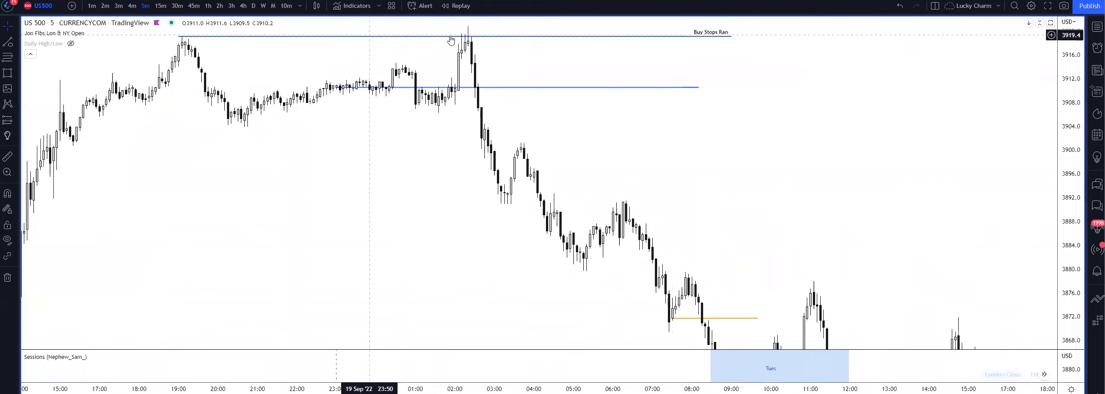
Delete the Buy Stops Ran line
{"action": "left_click", "coordinate": [481, 40]}
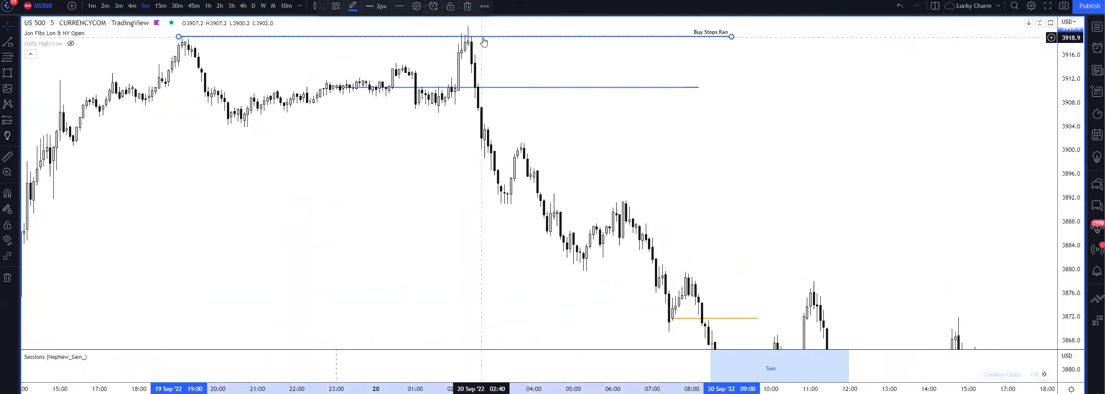
{"action": "left_click", "coordinate": [468, 8]}
{"action": "left_click_drag", "start_coordinate": [609, 155], "coordinate": [463, 123]}
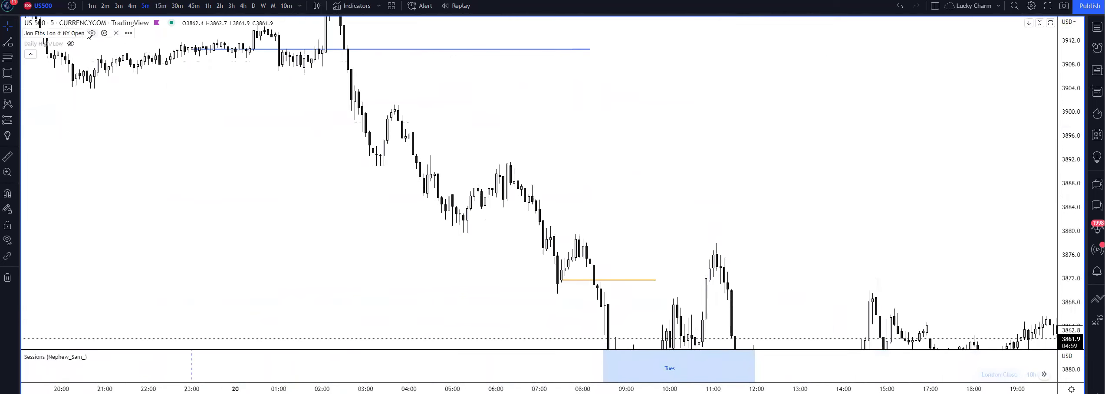
Hide the Jon Fibs Lon & NY Open indicator's lines
{"action": "left_click", "coordinate": [92, 33]}
{"action": "left_click_drag", "start_coordinate": [630, 138], "coordinate": [622, 76]}
{"action": "scroll", "coordinate": [670, 137], "scroll_direction": "up", "scroll_amount": 2}
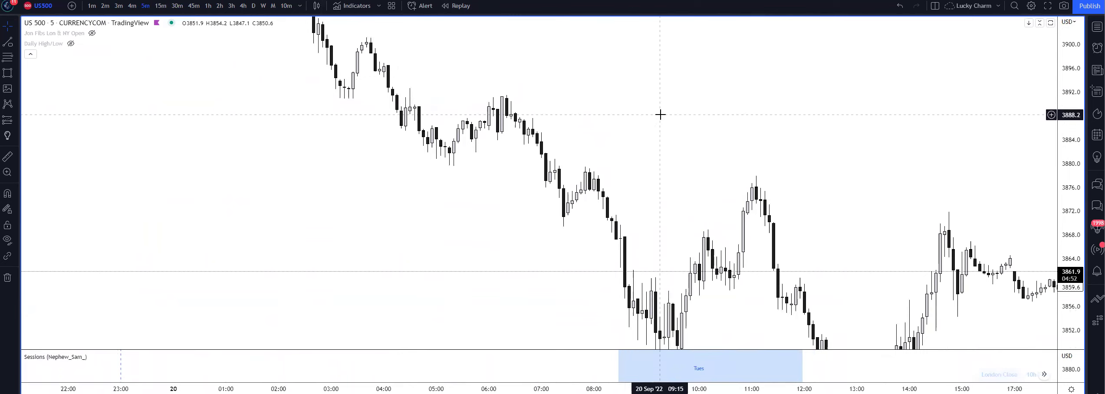
Switch to 15-minute candles and frame the Sell Stops Ran line and latest candles
{"action": "left_click", "coordinate": [160, 6]}
{"action": "left_click_drag", "start_coordinate": [786, 91], "coordinate": [432, 30]}
{"action": "scroll", "coordinate": [592, 54], "scroll_direction": "up", "scroll_amount": 2}
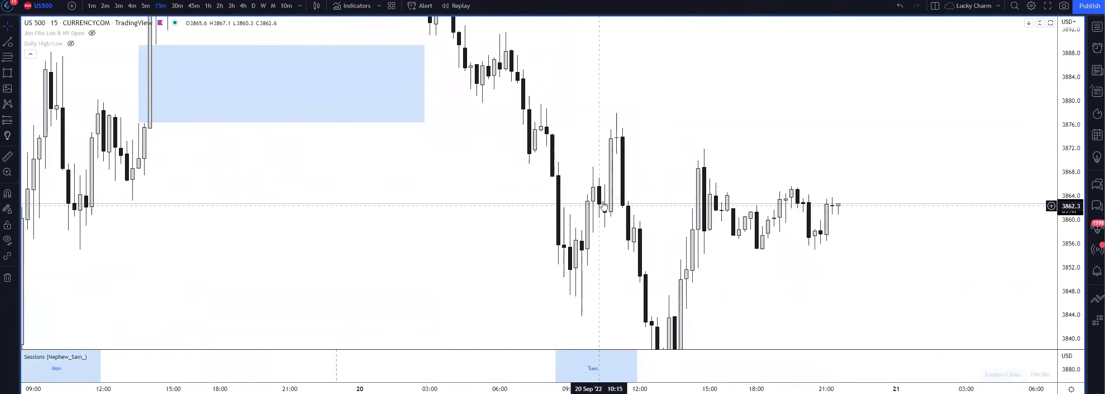
{"action": "left_click_drag", "start_coordinate": [1064, 110], "coordinate": [1063, 200]}
{"action": "left_click_drag", "start_coordinate": [652, 131], "coordinate": [780, 109]}
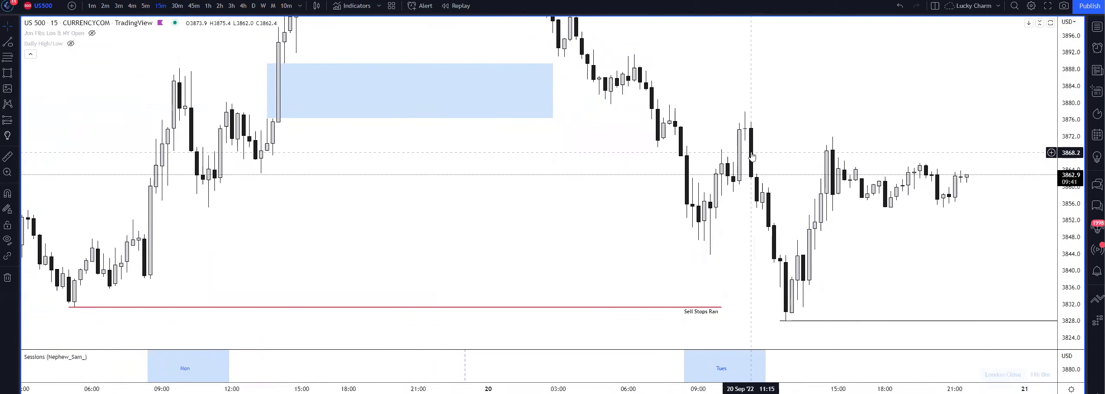
{"action": "scroll", "coordinate": [764, 153], "scroll_direction": "up", "scroll_amount": 3}
{"action": "left_click_drag", "start_coordinate": [764, 153], "coordinate": [613, 101]}
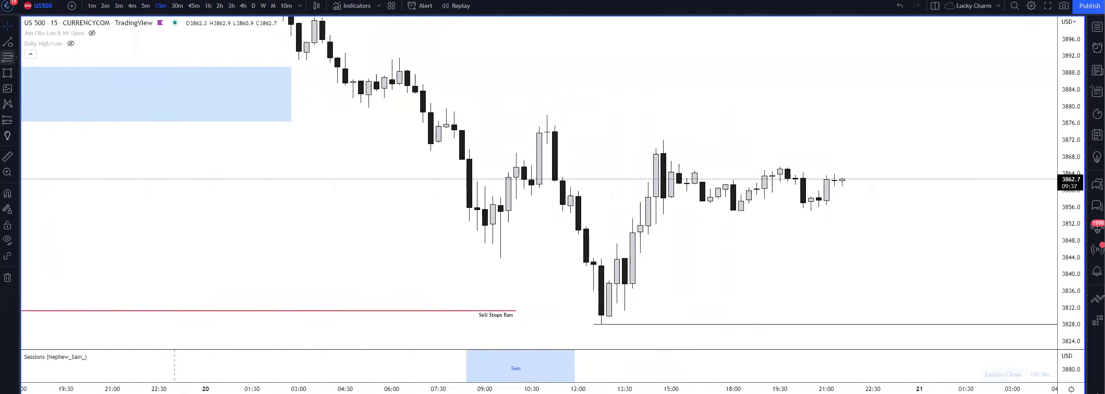
Draw a red horizontal trend line at about 3872 beneath the blue FVG zone
{"action": "key", "text": "alt+t"}
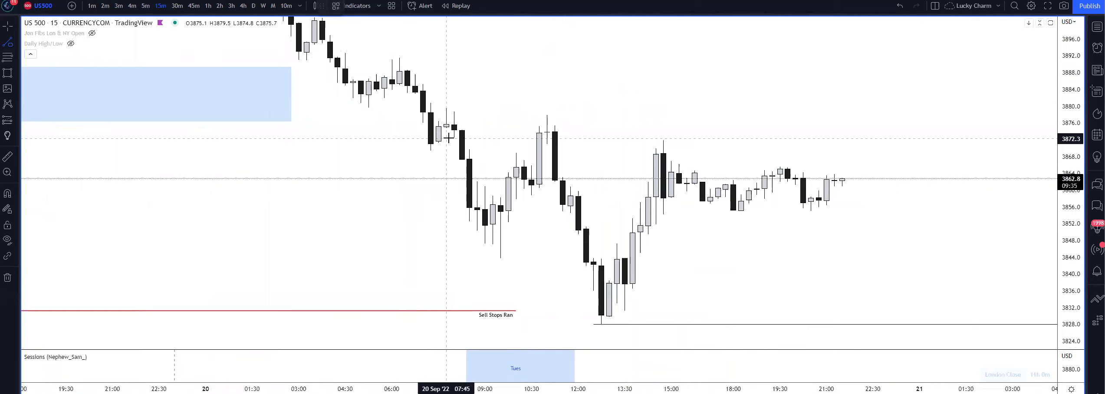
{"action": "left_click_drag", "start_coordinate": [454, 137], "coordinate": [625, 138]}
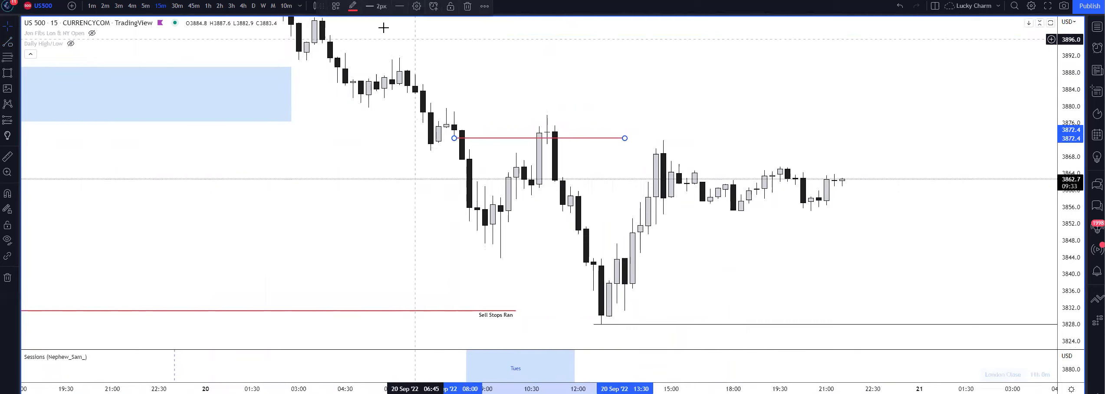
{"action": "left_click", "coordinate": [467, 94]}
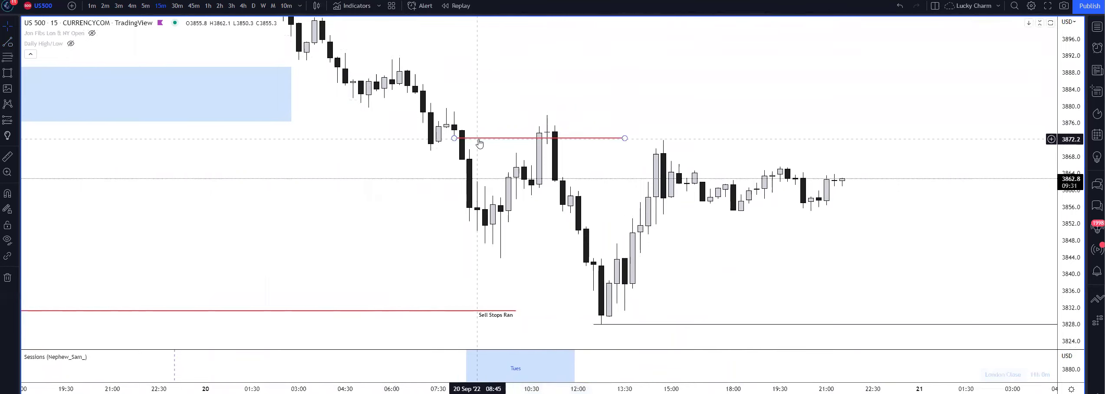
Clone the red line, move the copy down to about 3870 and shorten it
{"action": "right_click", "coordinate": [479, 143]}
{"action": "left_click", "coordinate": [486, 216]}
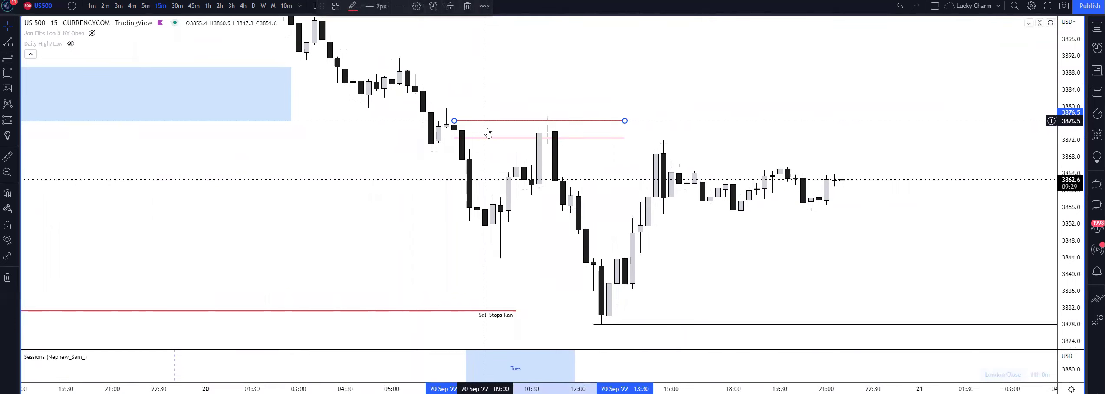
{"action": "left_click_drag", "start_coordinate": [485, 120], "coordinate": [503, 149]}
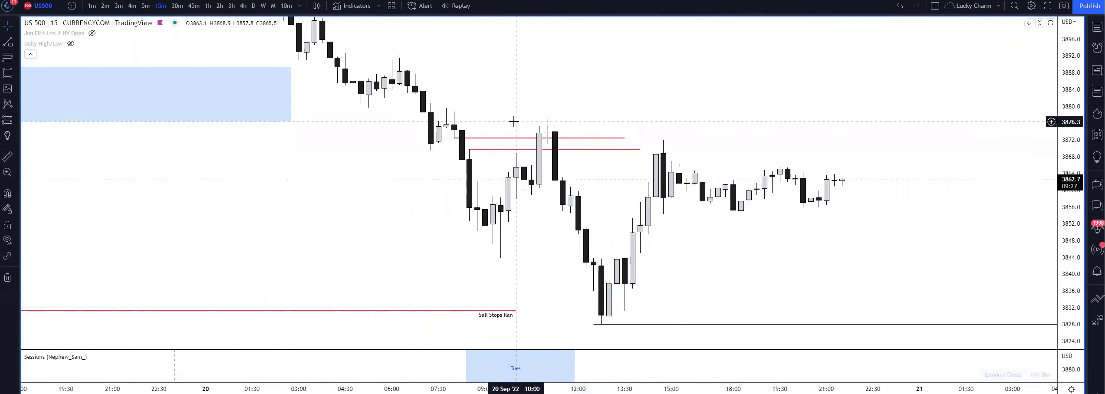
{"action": "left_click", "coordinate": [539, 139]}
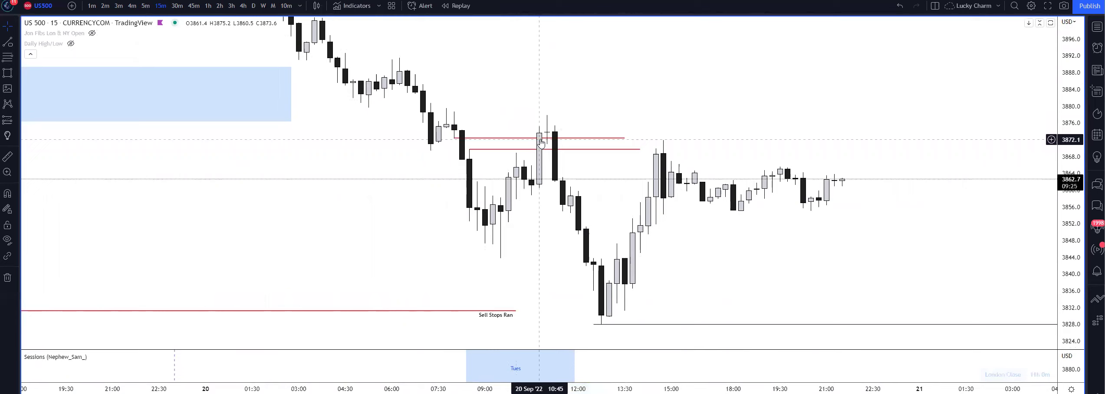
{"action": "left_click_drag", "start_coordinate": [640, 149], "coordinate": [624, 150]}
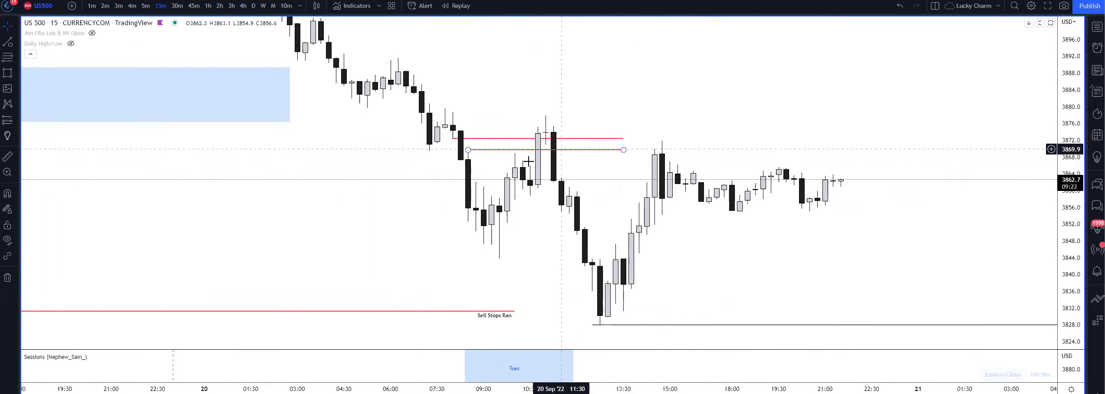
{"action": "left_click", "coordinate": [538, 139]}
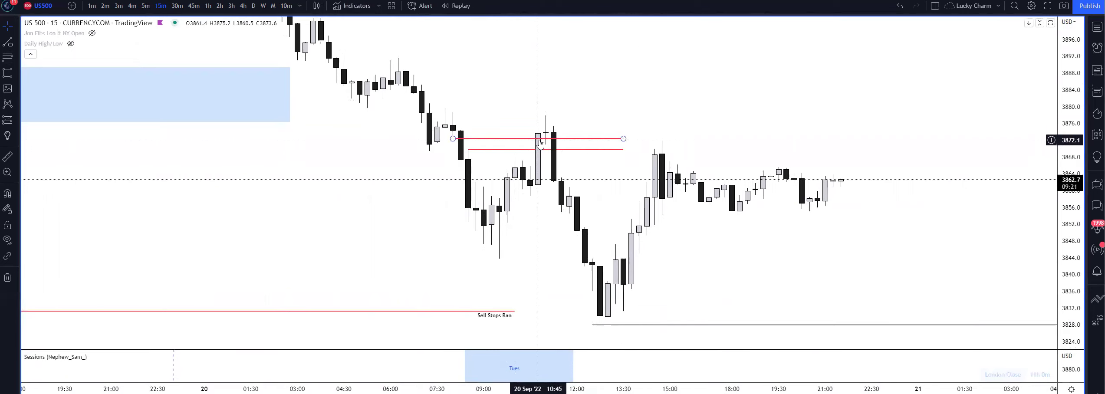
On the 30-minute chart, delete the upper red line so only the ~3870 level remains
{"action": "left_click", "coordinate": [559, 155]}
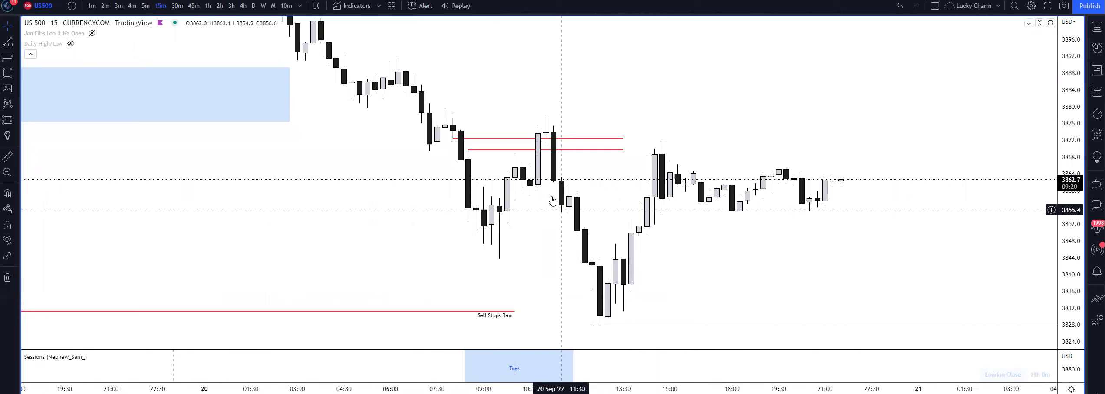
{"action": "left_click", "coordinate": [178, 9]}
{"action": "left_click_drag", "start_coordinate": [670, 110], "coordinate": [609, 116]}
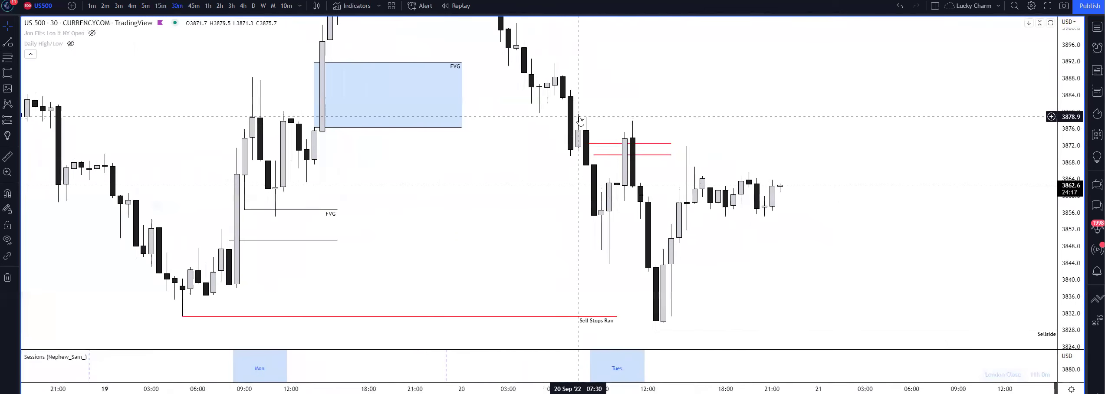
{"action": "left_click", "coordinate": [591, 143]}
{"action": "left_click", "coordinate": [469, 7]}
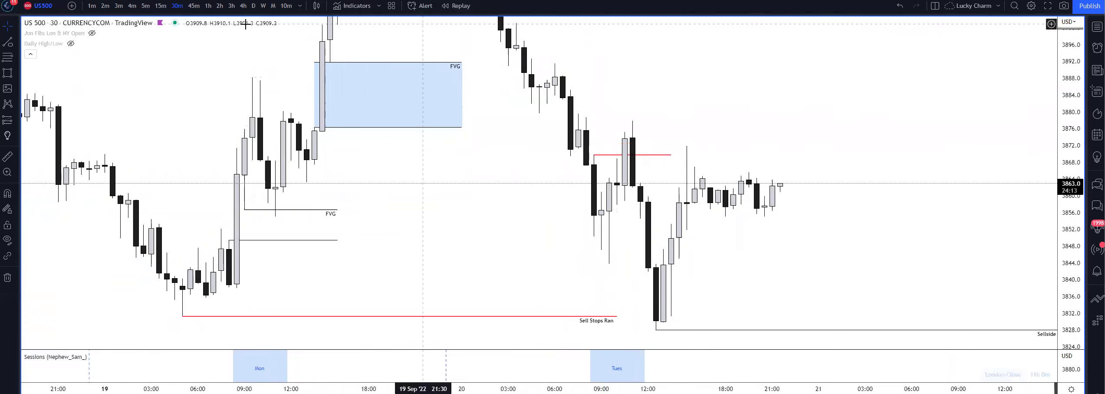
Switch to 5-minute candles and centre the Tuesday session dip near 3828
{"action": "left_click", "coordinate": [160, 6]}
{"action": "left_click", "coordinate": [145, 7]}
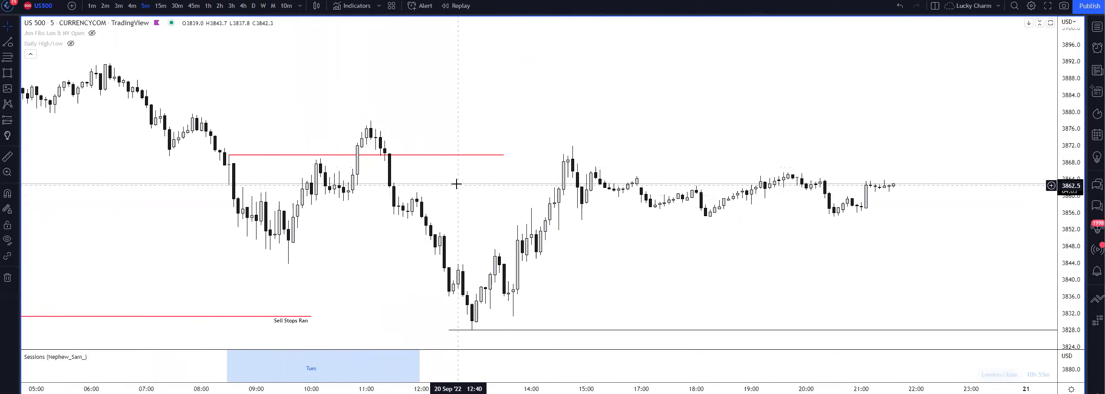
{"action": "left_click_drag", "start_coordinate": [456, 183], "coordinate": [661, 59]}
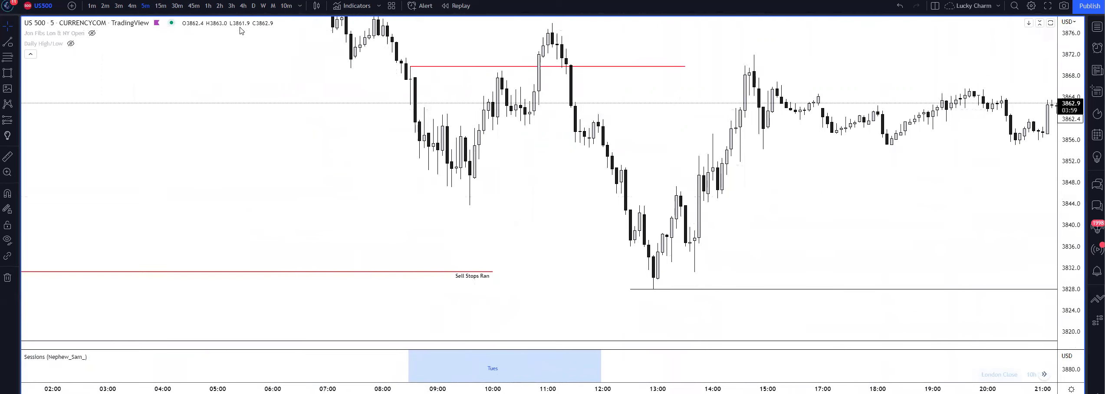
Delete the short red line on the hourly chart, then return to 4-hour candles
{"action": "left_click", "coordinate": [208, 7]}
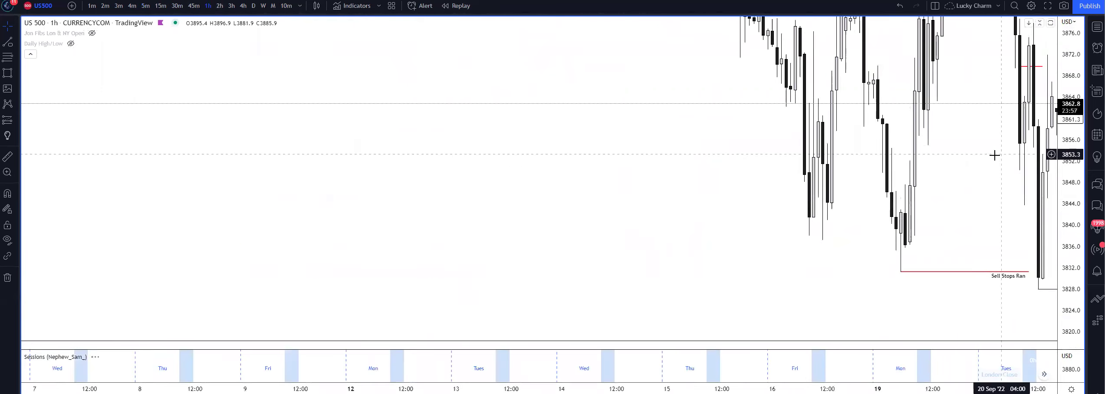
{"action": "scroll", "coordinate": [811, 178], "scroll_direction": "up", "scroll_amount": 3}
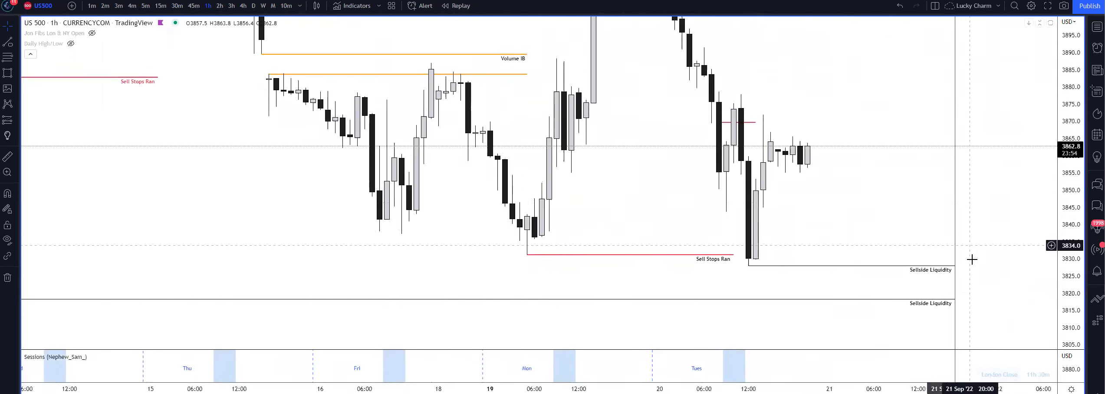
{"action": "scroll", "coordinate": [834, 134], "scroll_direction": "up", "scroll_amount": 3}
{"action": "left_click_drag", "start_coordinate": [1070, 117], "coordinate": [1070, 177]}
{"action": "left_click_drag", "start_coordinate": [781, 126], "coordinate": [695, 189]}
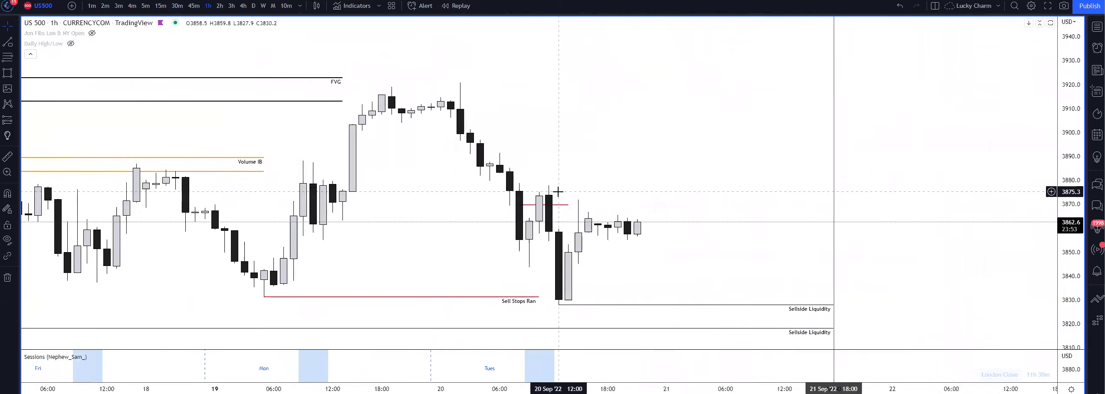
{"action": "left_click", "coordinate": [566, 206]}
{"action": "key", "text": "Delete"}
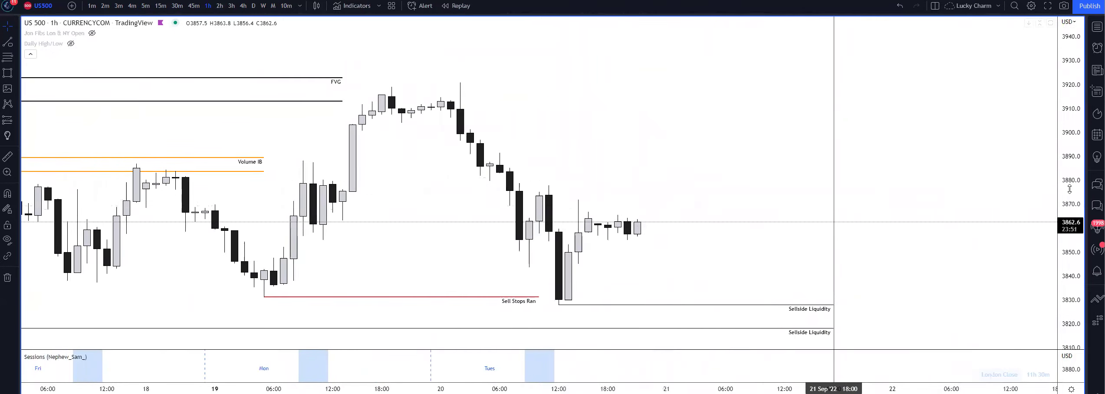
{"action": "left_click_drag", "start_coordinate": [661, 150], "coordinate": [673, 120]}
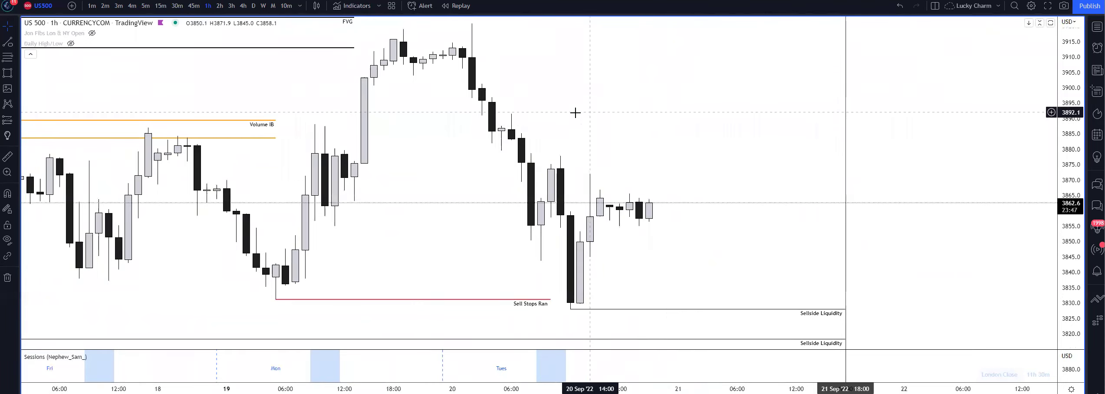
{"action": "left_click", "coordinate": [239, 6]}
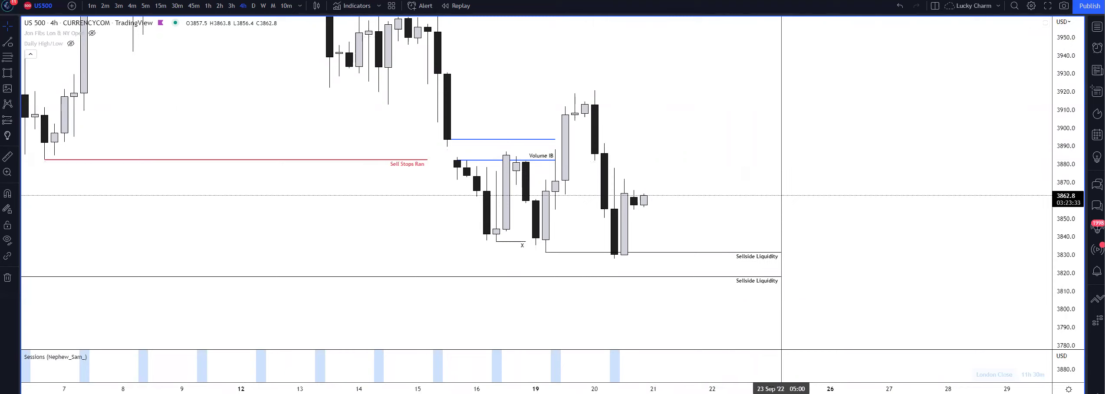
{"action": "left_click", "coordinate": [253, 6]}
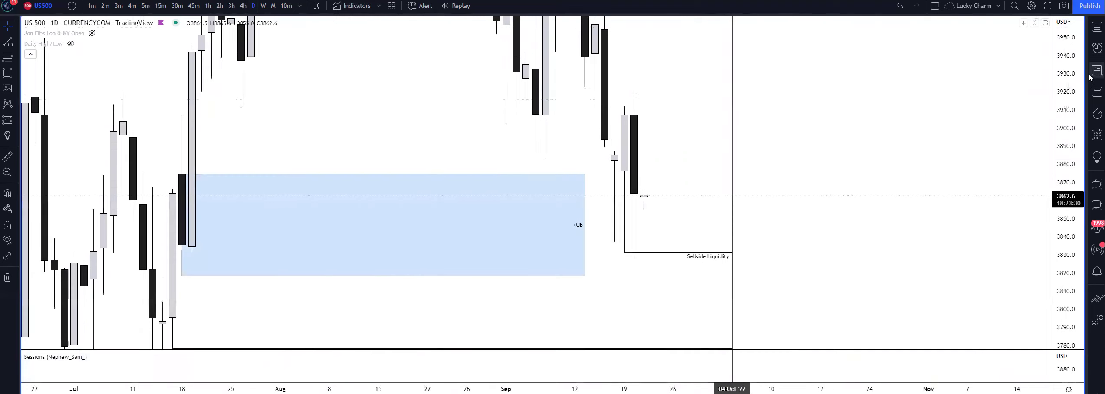
{"action": "left_click_drag", "start_coordinate": [982, 190], "coordinate": [910, 259]}
{"action": "scroll", "coordinate": [852, 196], "scroll_direction": "up", "scroll_amount": 2}
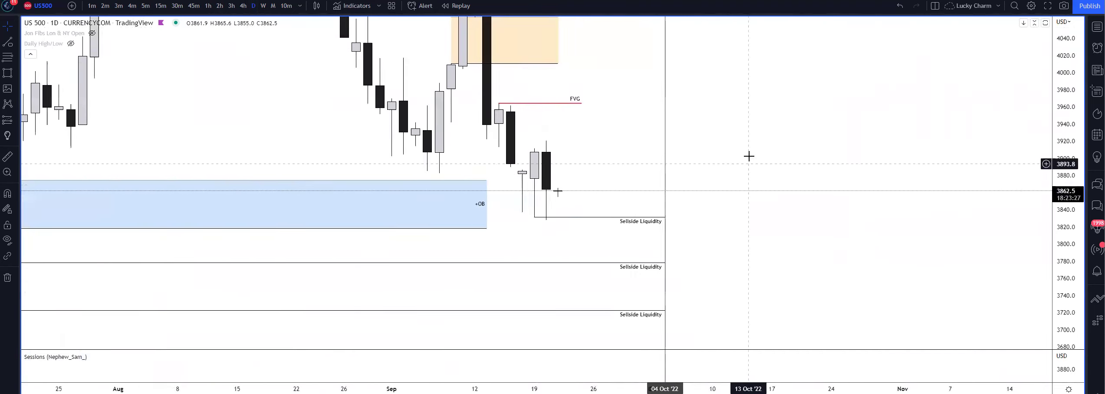
{"action": "left_click", "coordinate": [243, 6]}
{"action": "scroll", "coordinate": [564, 94], "scroll_direction": "down", "scroll_amount": 4}
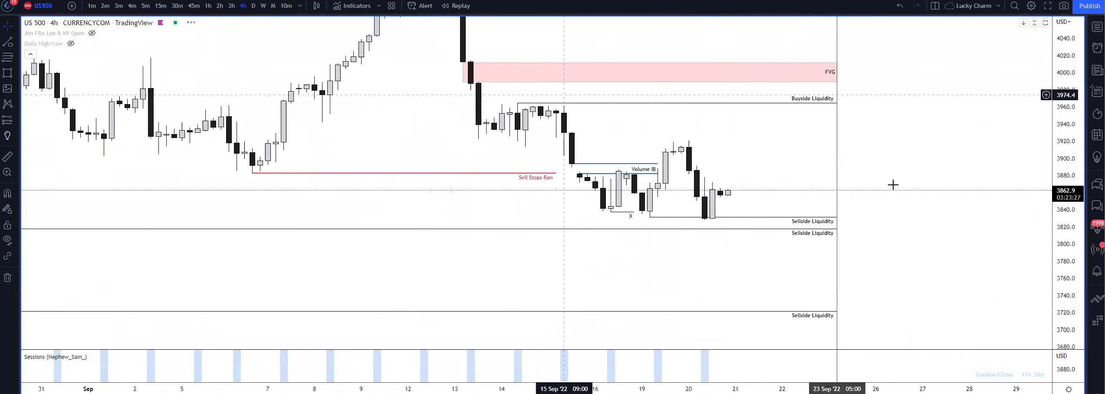
{"action": "left_click_drag", "start_coordinate": [1077, 258], "coordinate": [1072, 187]}
{"action": "left_click_drag", "start_coordinate": [795, 131], "coordinate": [661, 114]}
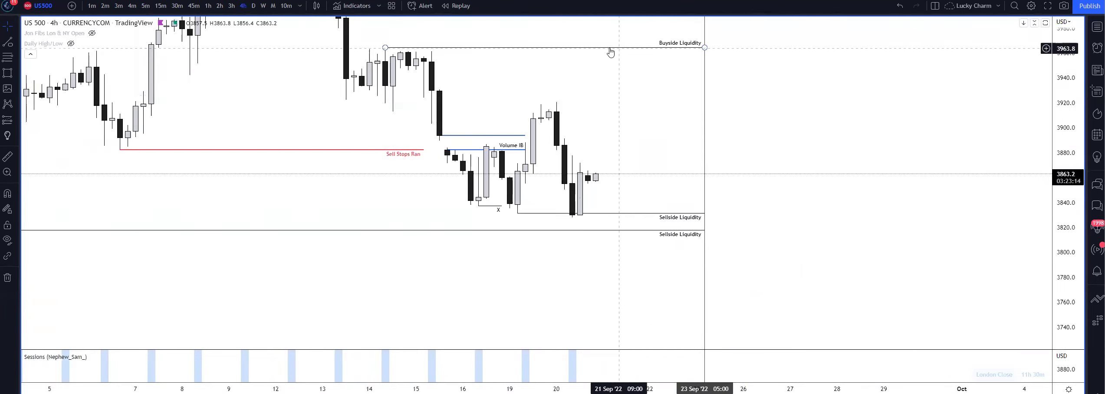
Place a magnet icon just above the Buyside Liquidity level
{"action": "left_click_drag", "start_coordinate": [610, 52], "coordinate": [556, 105]}
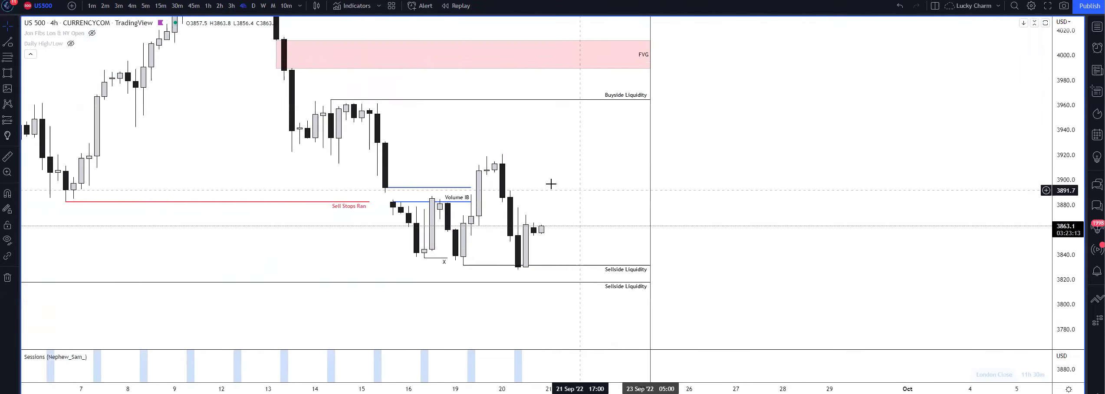
{"action": "left_click", "coordinate": [17, 137]}
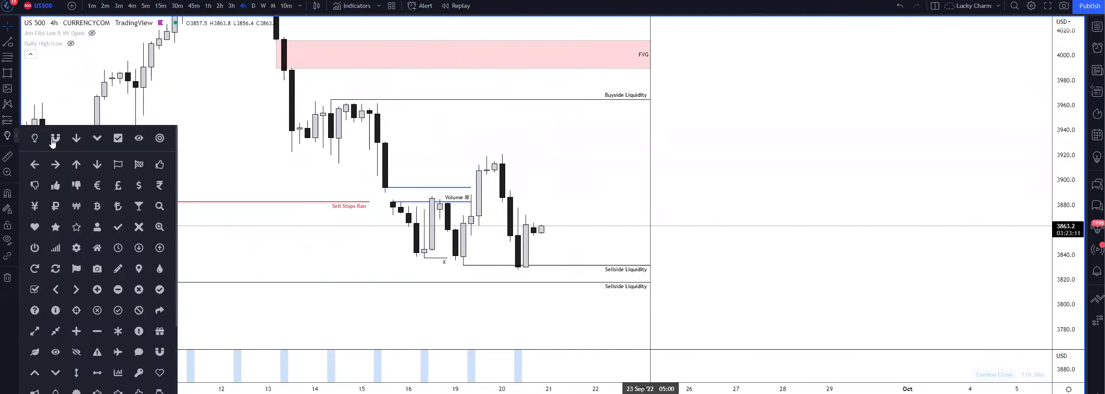
{"action": "left_click", "coordinate": [53, 139]}
{"action": "left_click", "coordinate": [360, 91]}
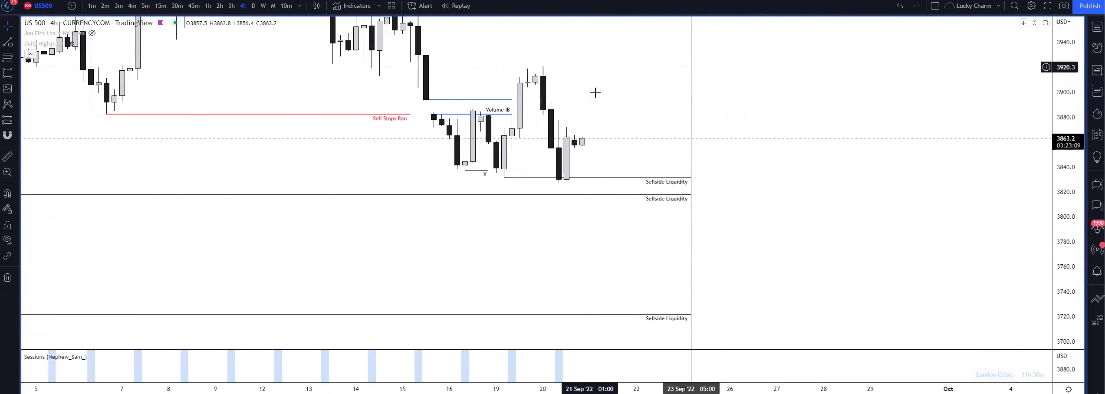
Shift the lower Sellside Liquidity line at 3818 one bar to the left
{"action": "scroll", "coordinate": [595, 92], "scroll_direction": "down", "scroll_amount": 8}
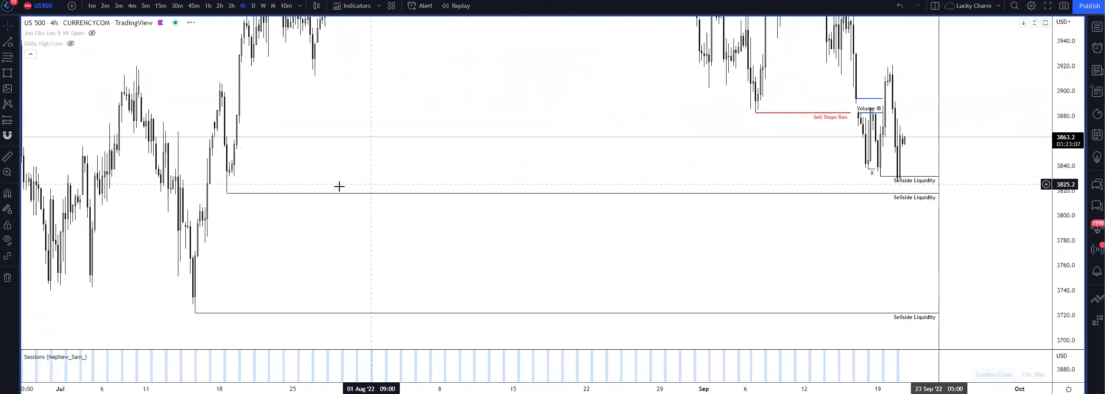
{"action": "left_click", "coordinate": [234, 193]}
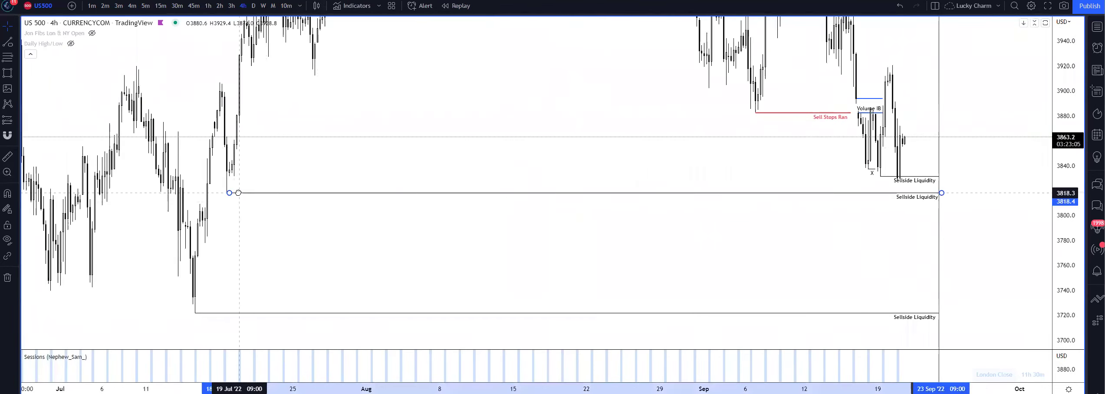
{"action": "left_click_drag", "start_coordinate": [235, 192], "coordinate": [233, 193]}
{"action": "left_click", "coordinate": [274, 180]}
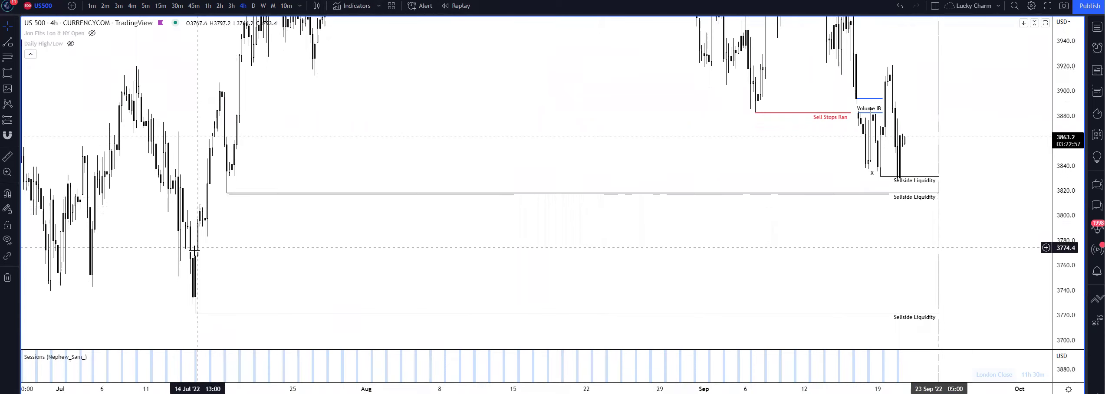
Draw a light-blue rectangle zone around the mid-July lows, viewing it alongside the June low
{"action": "left_click_drag", "start_coordinate": [261, 252], "coordinate": [347, 200]}
{"action": "scroll", "coordinate": [346, 200], "scroll_direction": "up", "scroll_amount": 2}
{"action": "left_click_drag", "start_coordinate": [264, 199], "coordinate": [345, 197]}
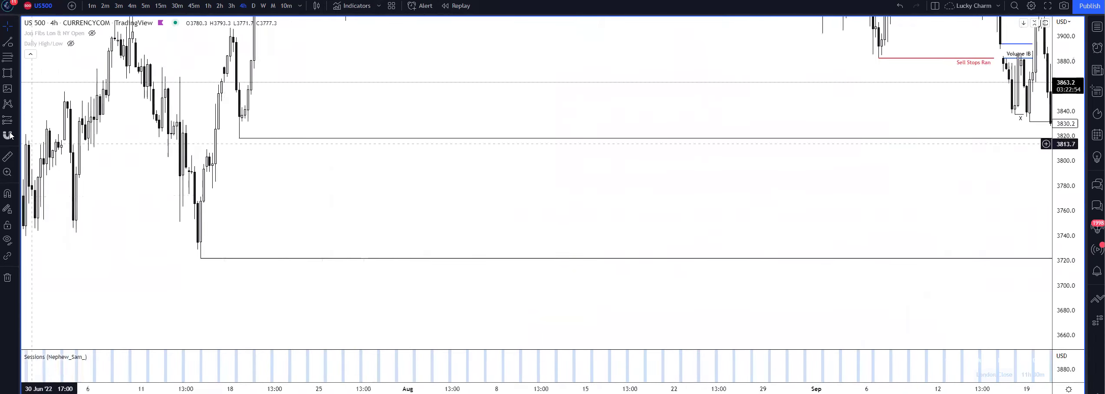
{"action": "left_click", "coordinate": [7, 72]}
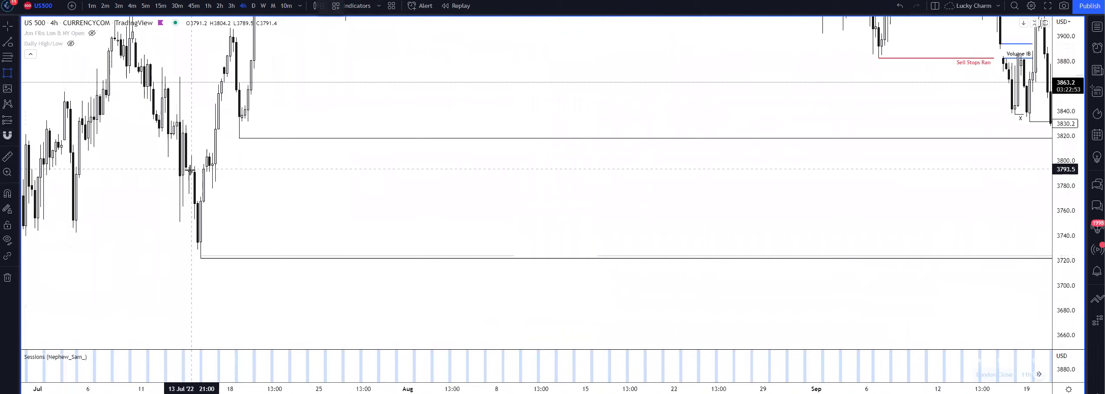
{"action": "left_click_drag", "start_coordinate": [195, 172], "coordinate": [662, 186]}
{"action": "left_click_drag", "start_coordinate": [779, 190], "coordinate": [970, 242]}
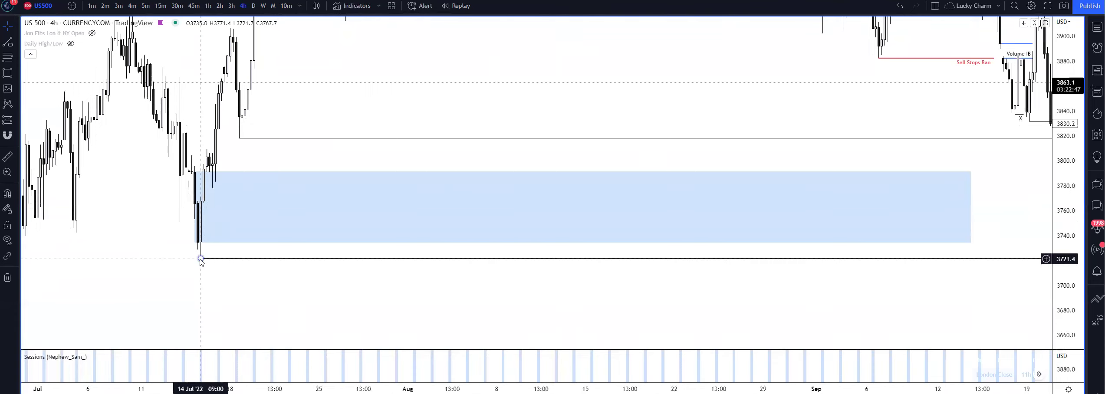
{"action": "left_click_drag", "start_coordinate": [261, 247], "coordinate": [376, 136]}
{"action": "scroll", "coordinate": [379, 145], "scroll_direction": "down", "scroll_amount": 2}
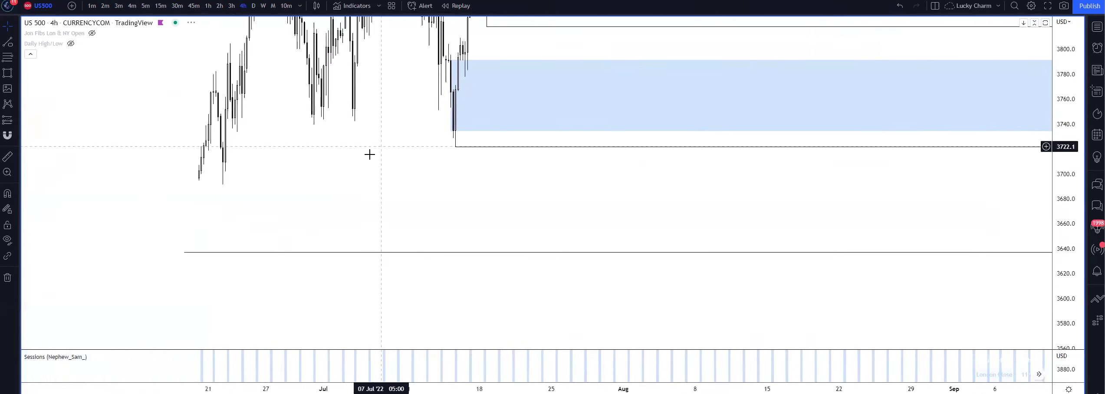
{"action": "scroll", "coordinate": [369, 155], "scroll_direction": "down", "scroll_amount": 1}
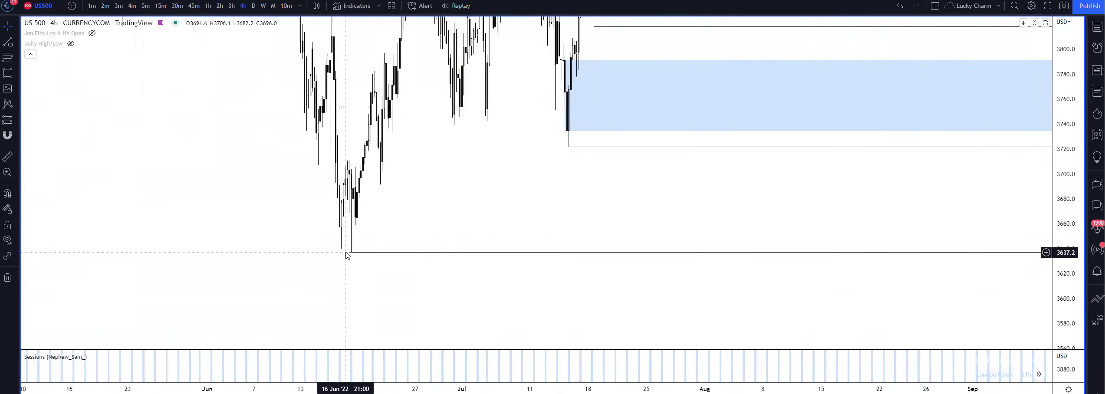
{"action": "scroll", "coordinate": [692, 217], "scroll_direction": "up", "scroll_amount": 4}
{"action": "left_click_drag", "start_coordinate": [814, 155], "coordinate": [453, 257]}
Delete the light-blue July zone, reframe the recent September candles, and switch to 30-minute candles
{"action": "key", "text": "Delete"}
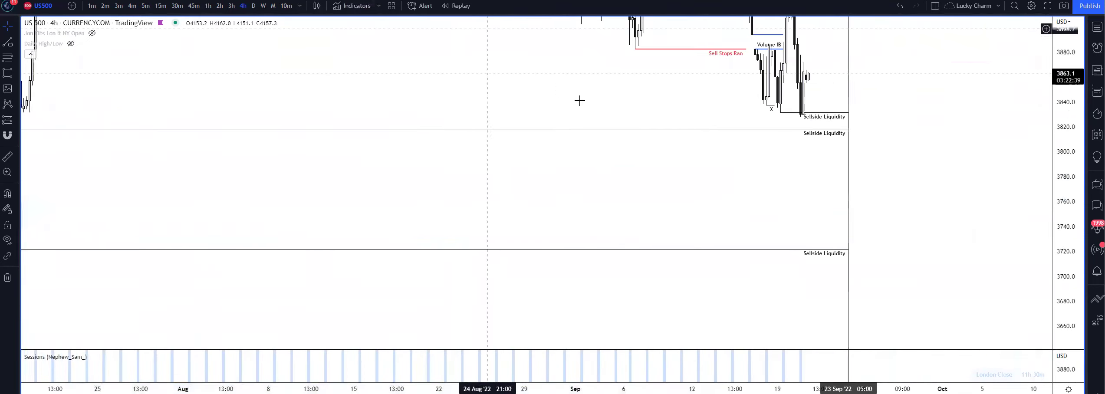
{"action": "left_click_drag", "start_coordinate": [579, 98], "coordinate": [575, 248]}
{"action": "scroll", "coordinate": [644, 223], "scroll_direction": "up", "scroll_amount": 2}
{"action": "scroll", "coordinate": [645, 222], "scroll_direction": "up", "scroll_amount": 3}
{"action": "left_click_drag", "start_coordinate": [704, 197], "coordinate": [874, 165]}
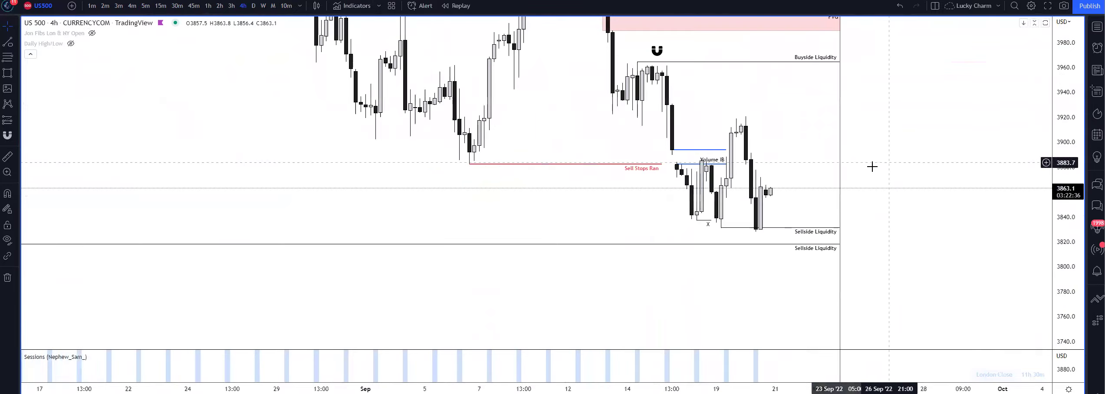
{"action": "scroll", "coordinate": [868, 165], "scroll_direction": "up", "scroll_amount": 3}
{"action": "left_click_drag", "start_coordinate": [707, 155], "coordinate": [622, 187]}
{"action": "left_click_drag", "start_coordinate": [1065, 214], "coordinate": [1066, 154]}
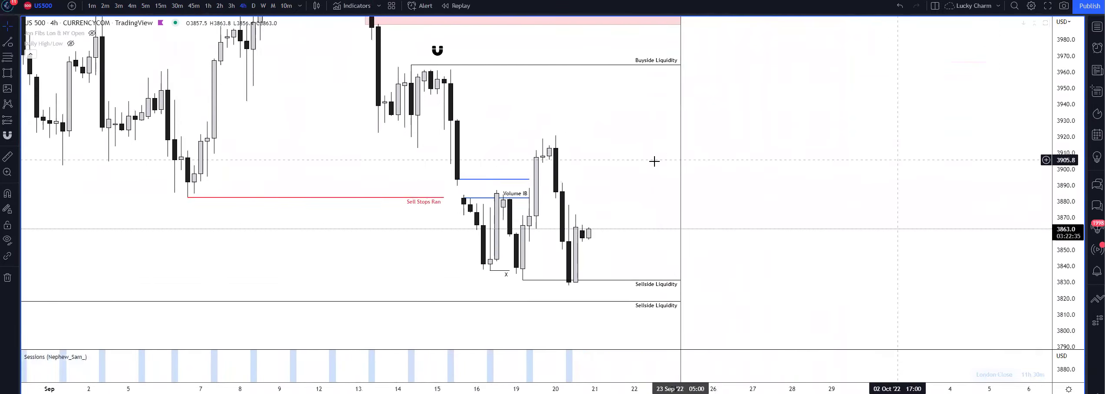
{"action": "left_click_drag", "start_coordinate": [653, 165], "coordinate": [710, 153]}
{"action": "scroll", "coordinate": [498, 163], "scroll_direction": "up", "scroll_amount": 4}
{"action": "left_click_drag", "start_coordinate": [496, 162], "coordinate": [543, 171]}
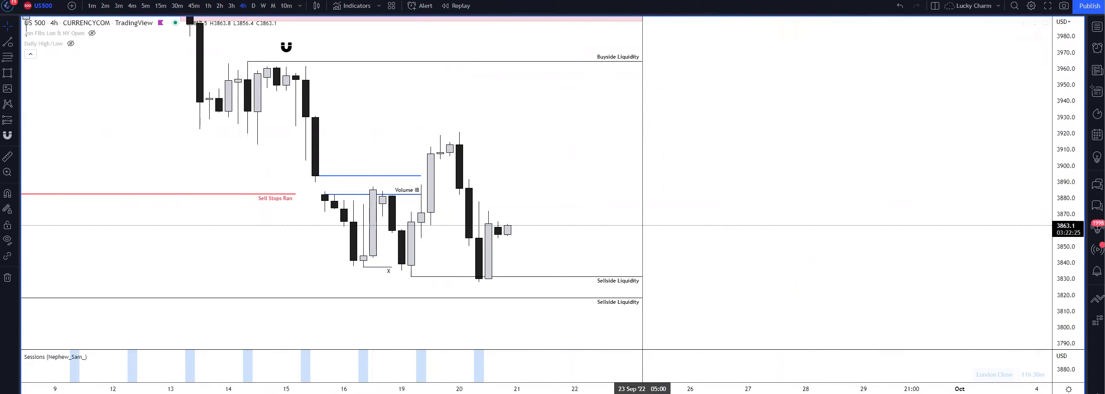
{"action": "left_click", "coordinate": [177, 5]}
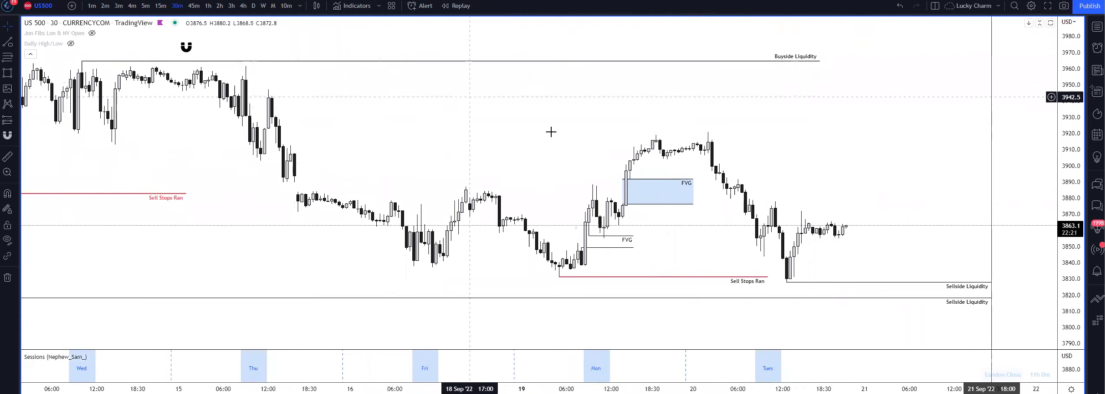
Remove the lower FVG line near 3850, keeping the shaded upper FVG zone
{"action": "left_click_drag", "start_coordinate": [811, 192], "coordinate": [691, 173]}
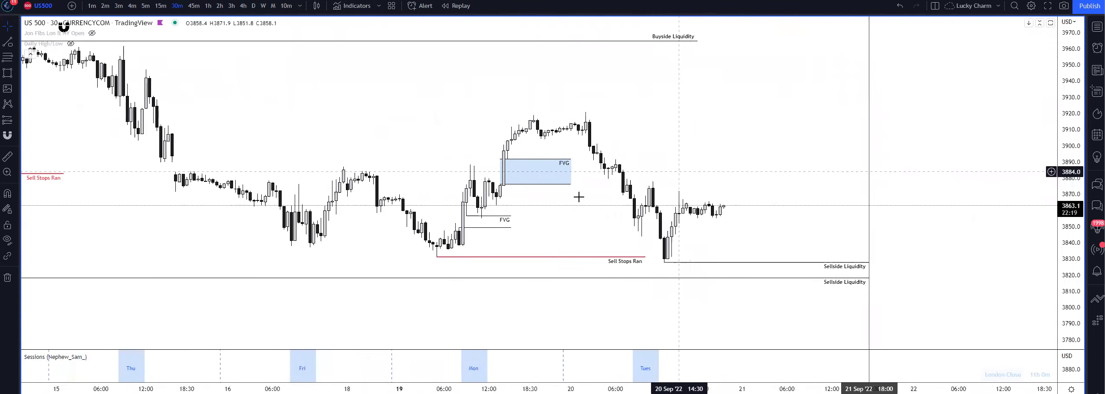
{"action": "left_click", "coordinate": [488, 216]}
{"action": "key", "text": "Delete"}
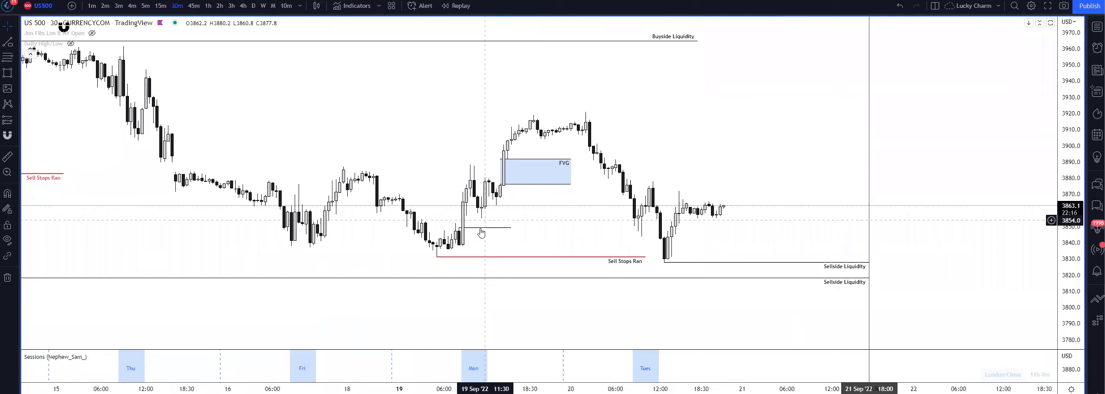